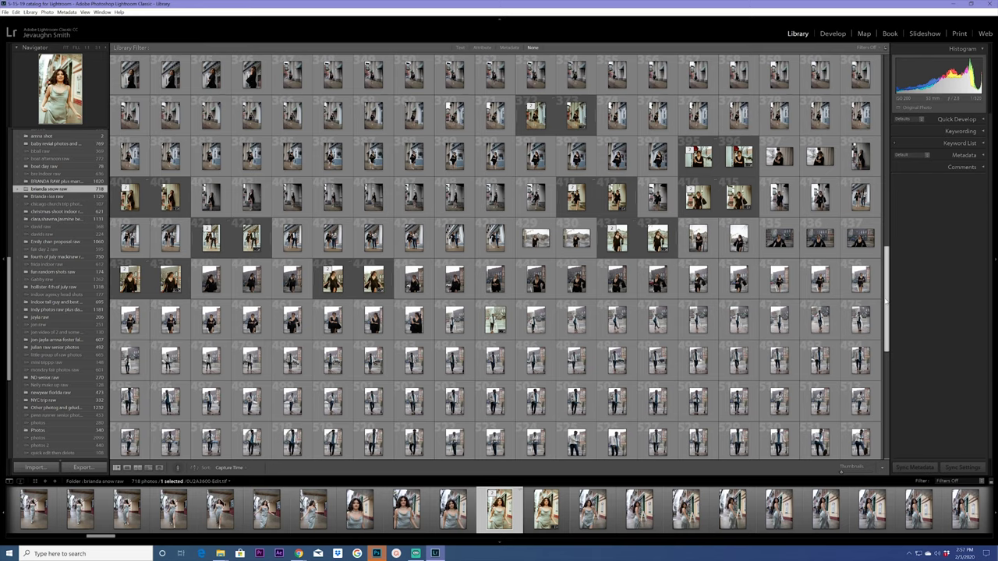
# Open the edited photo of the woman in the black dress in the snow in the Develop module.
pyautogui.moveTo(887, 314); pyautogui.dragTo(891, 292)
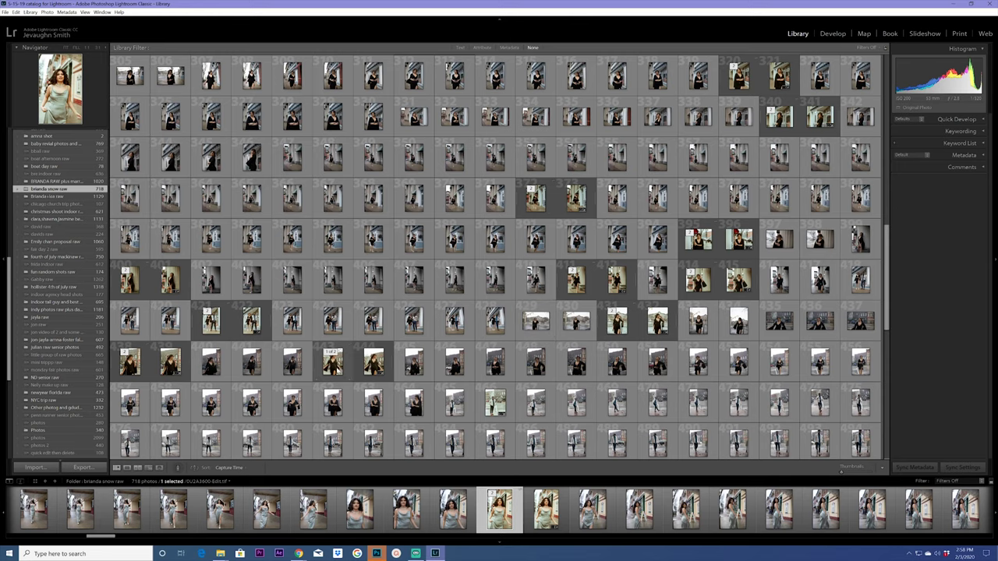
pyautogui.click(335, 364)
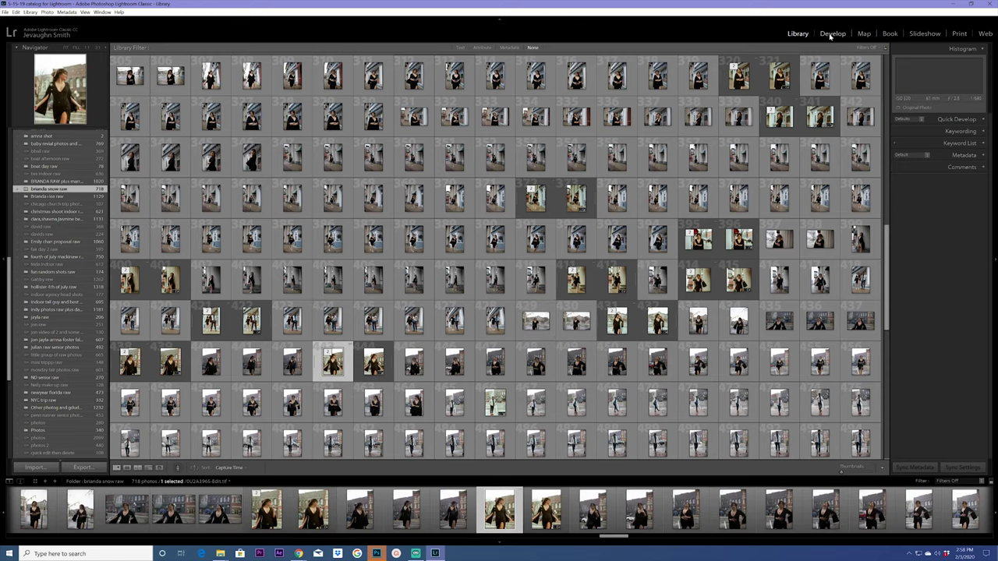
pyautogui.click(831, 35)
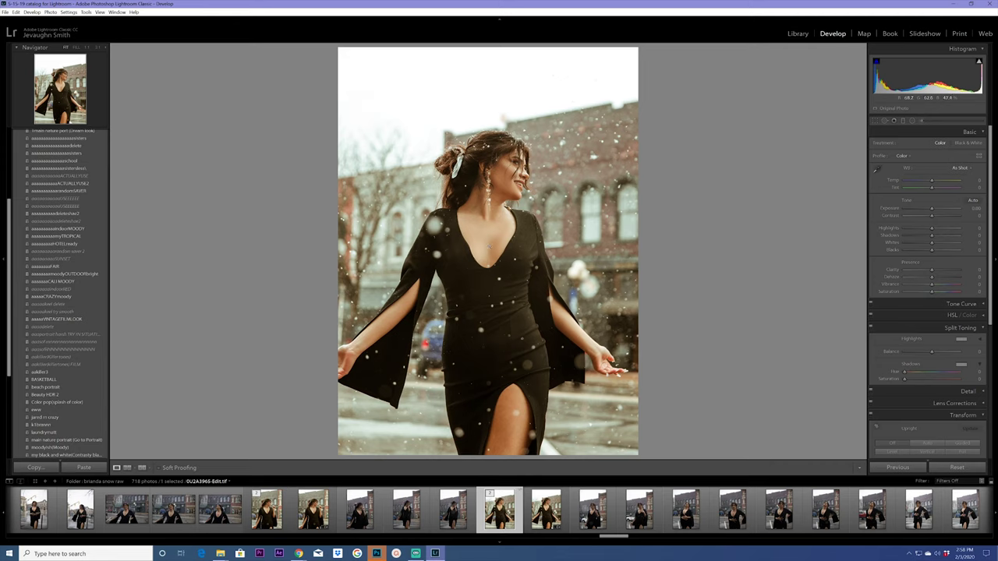
# Create a virtual copy of the CR3 raw version of the black-dress photo and reset its develop settings.
pyautogui.click(548, 513)
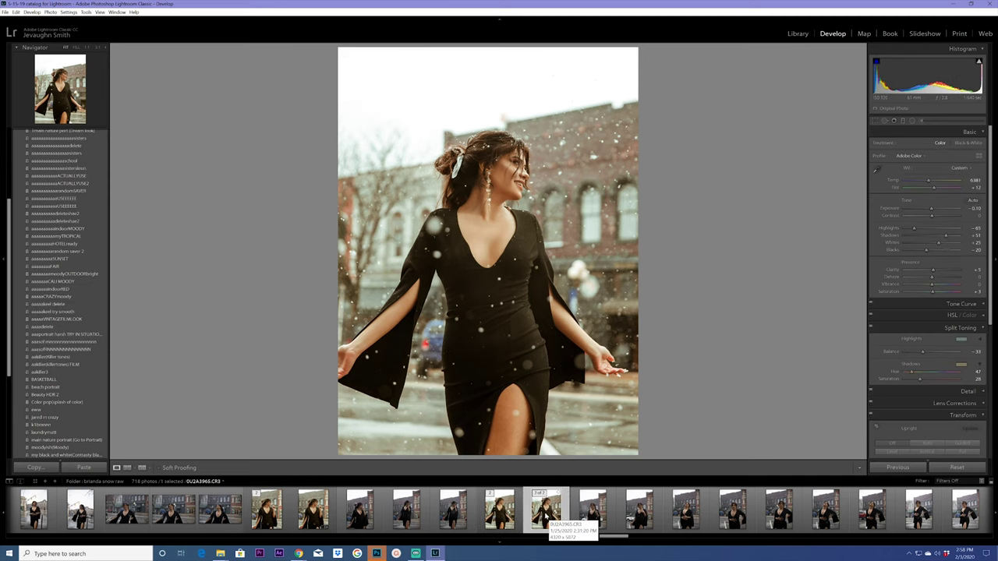
pyautogui.rightClick(547, 516)
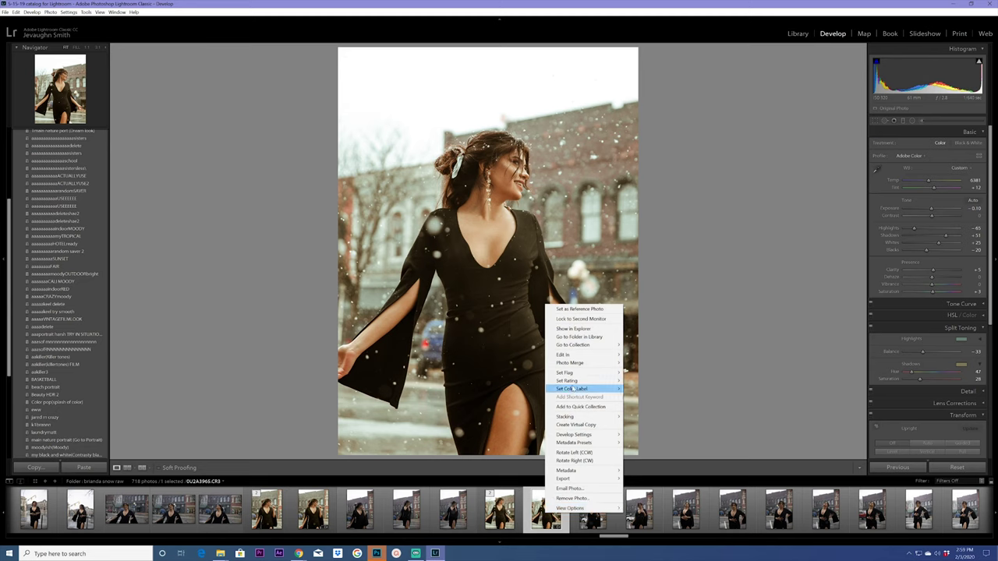
pyautogui.click(579, 426)
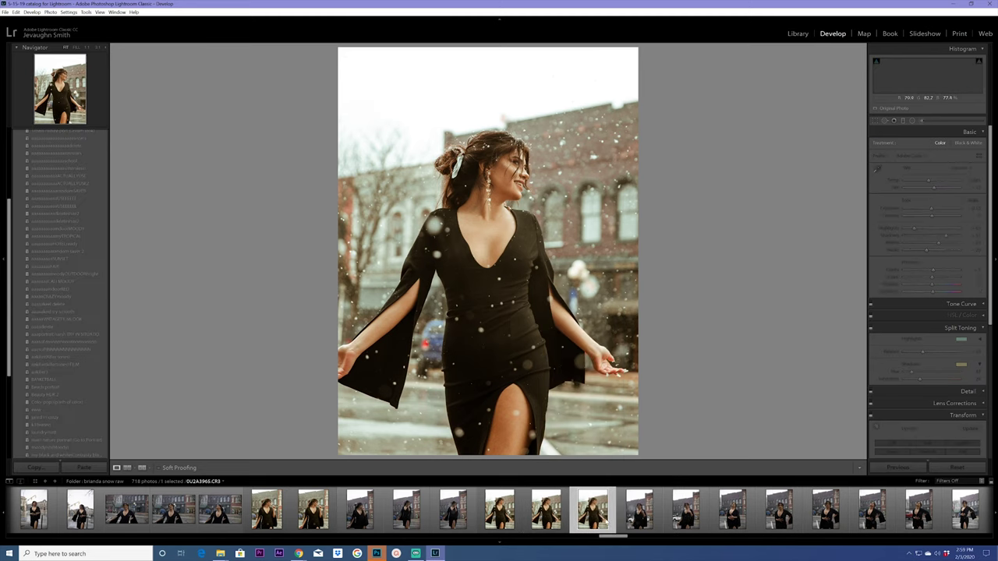
pyautogui.click(952, 468)
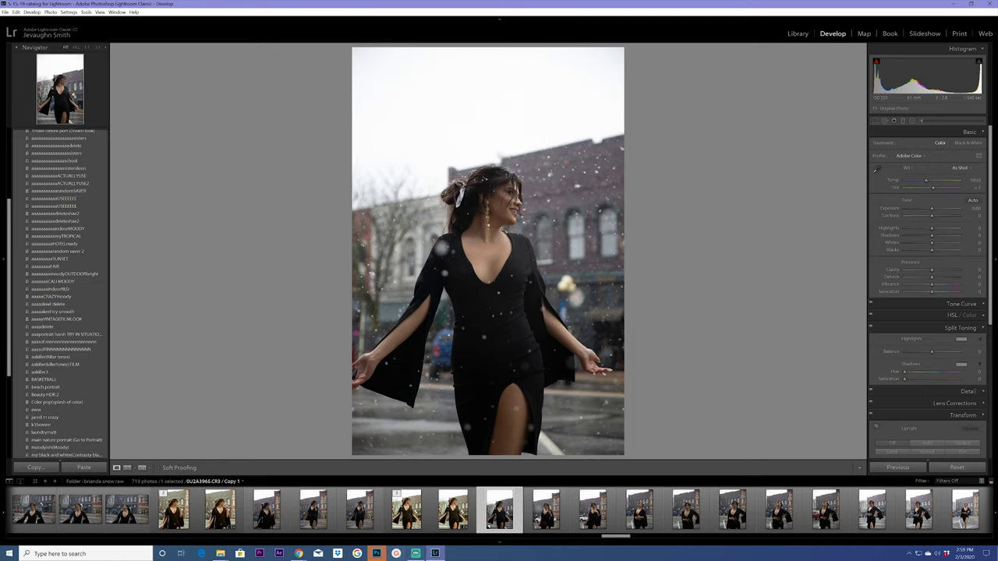
# Switch to Photoshop to view its home screen, and minimise it again.
pyautogui.click(376, 554)
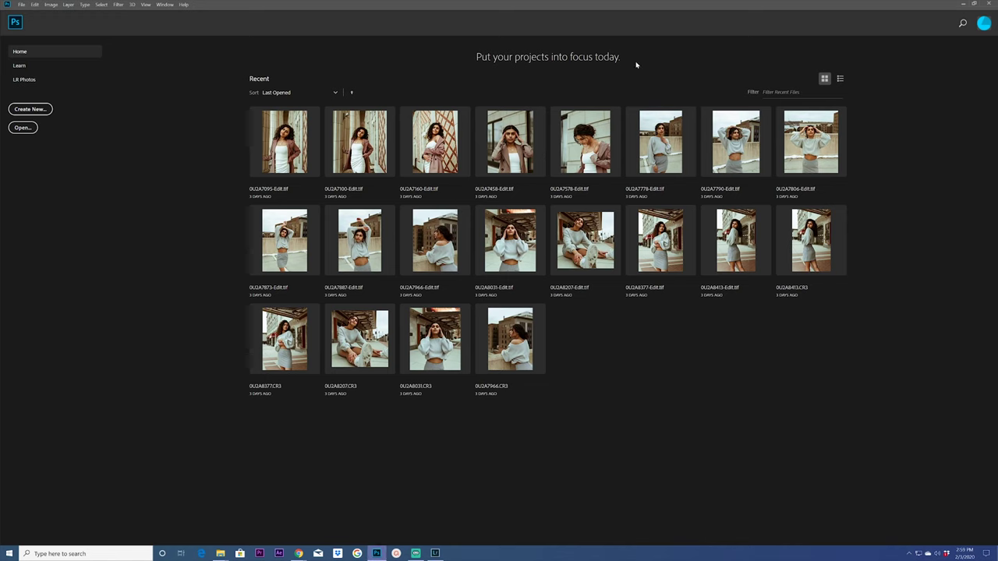
pyautogui.click(963, 4)
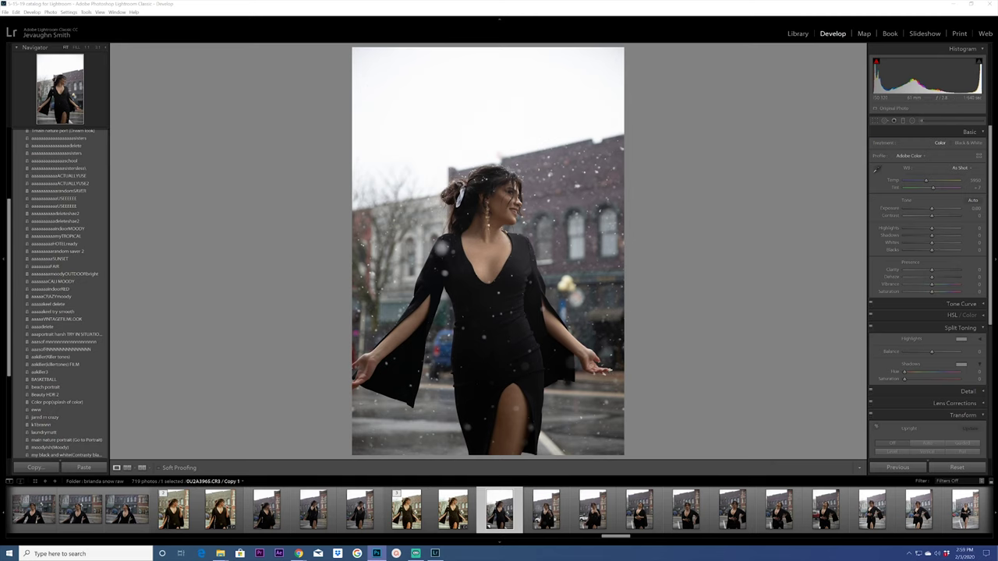
# Switch to the browser, look through the photos posted on the Instagram profile, and move the window off the Lightroom screen.
pyautogui.hotkey('alt', 'Tab')
pyautogui.doubleClick(491, 12)
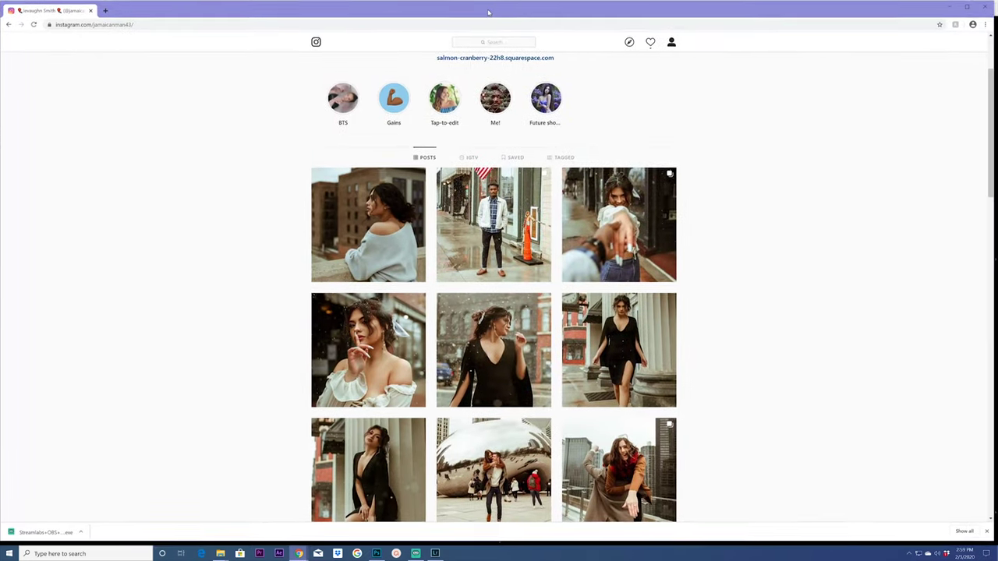
pyautogui.scroll(-4, 375, 327)
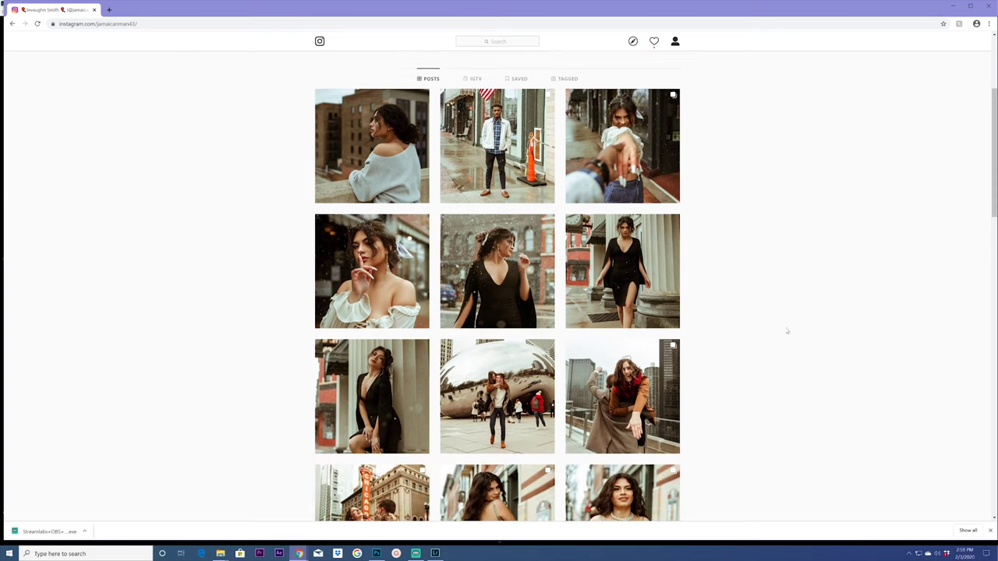
pyautogui.scroll(-9, 423, 333)
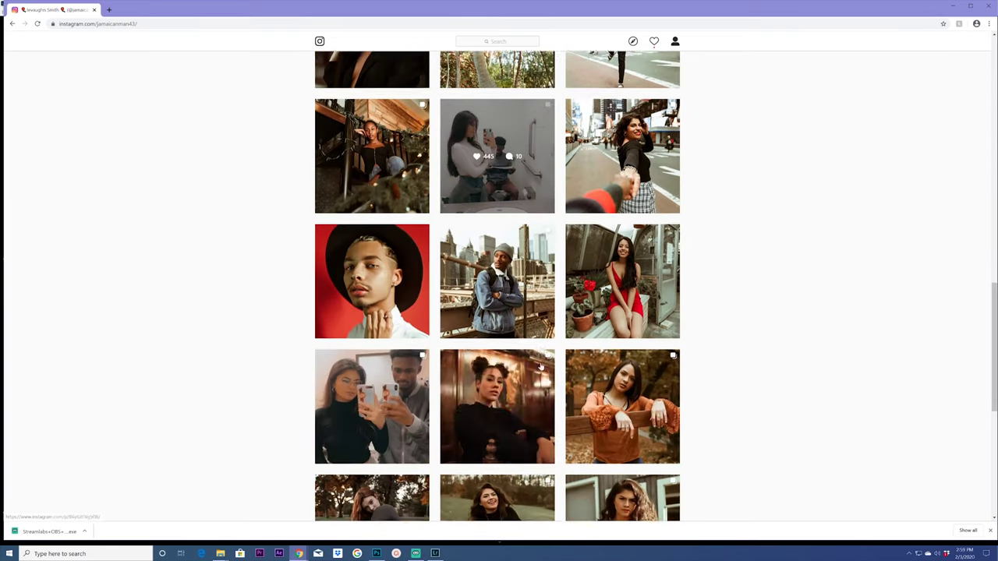
pyautogui.scroll(-2, 734, 279)
pyautogui.scroll(2, 734, 278)
pyautogui.scroll(8, 734, 279)
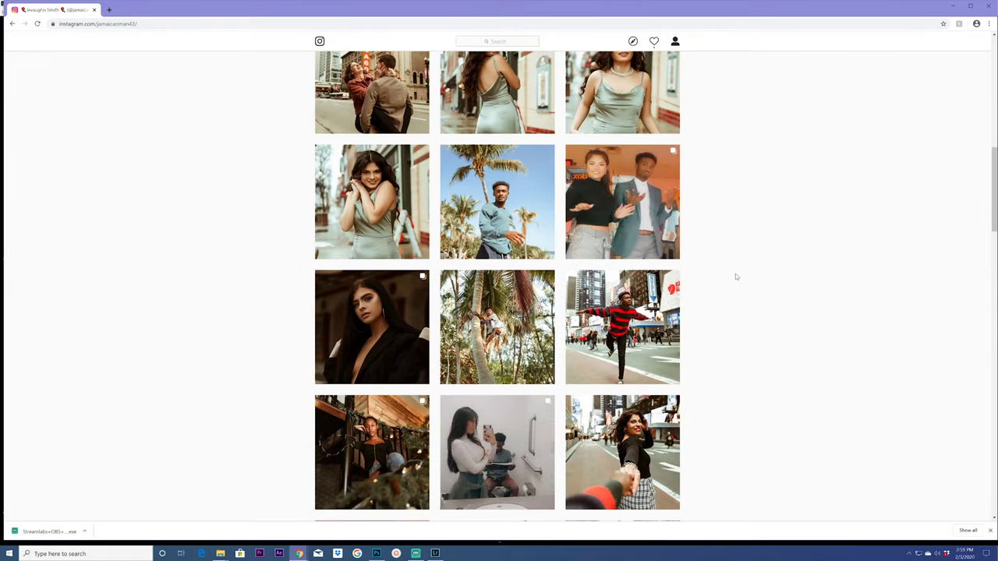
pyautogui.scroll(5, 735, 276)
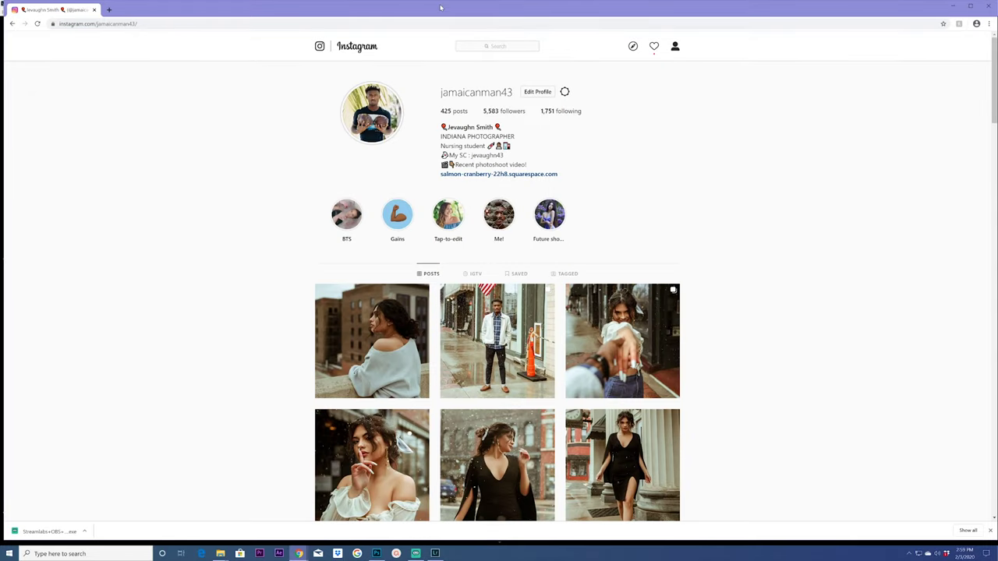
pyautogui.moveTo(441, 7); pyautogui.dragTo(997, 55)
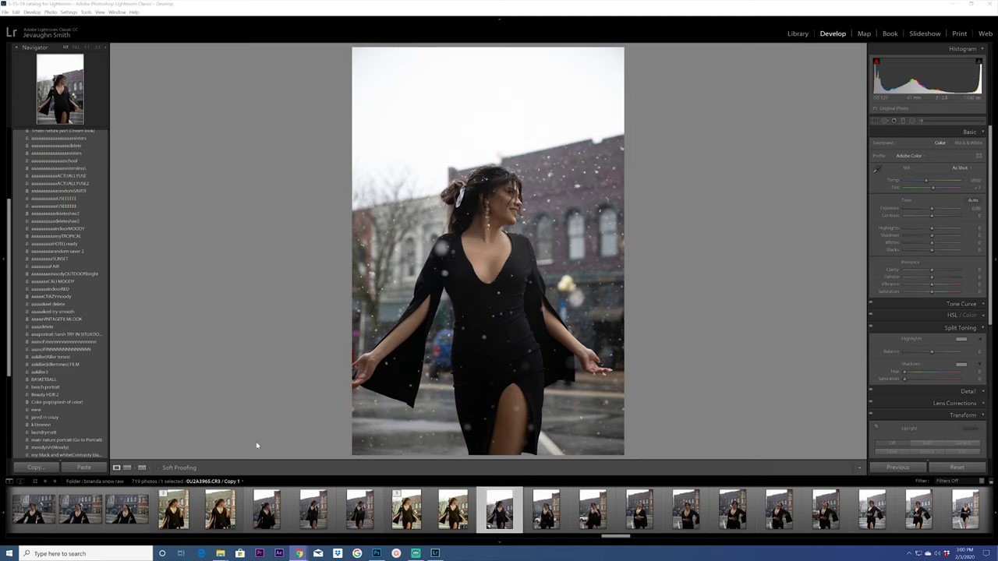
# Preview the neighbouring presets and apply the "aakiller(killer tones)" preset to the virtual copy.
pyautogui.click(80, 358)
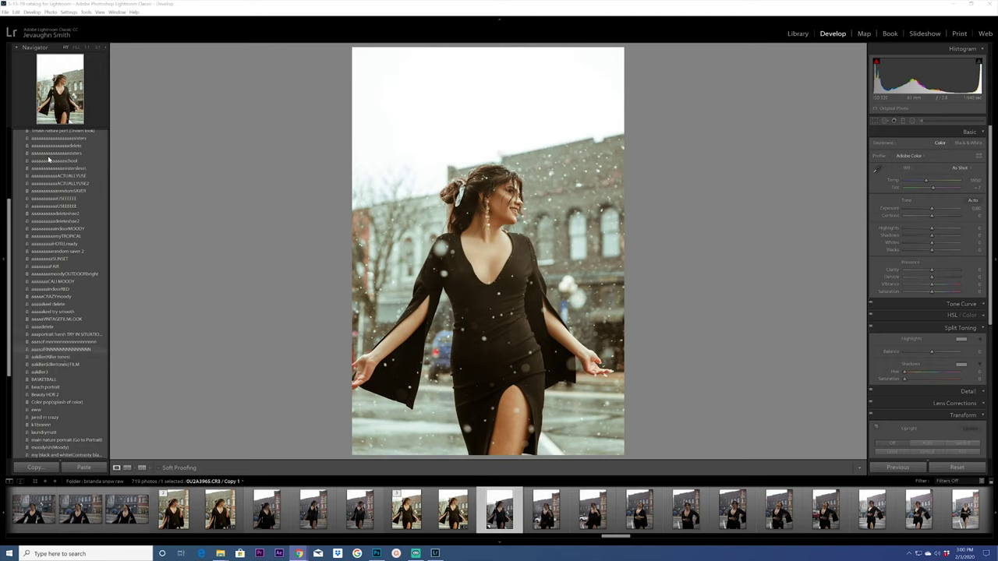
pyautogui.click(85, 345)
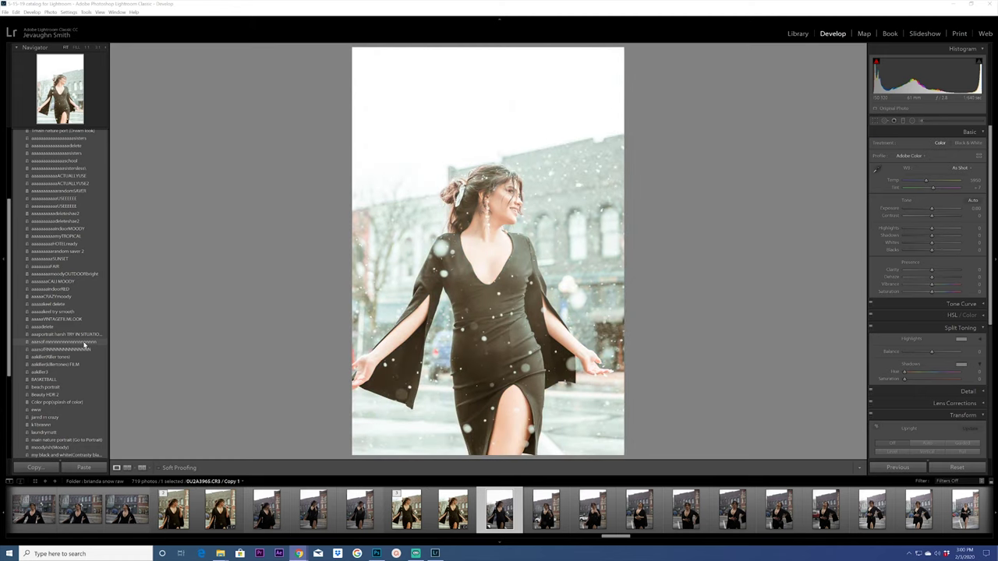
pyautogui.click(80, 357)
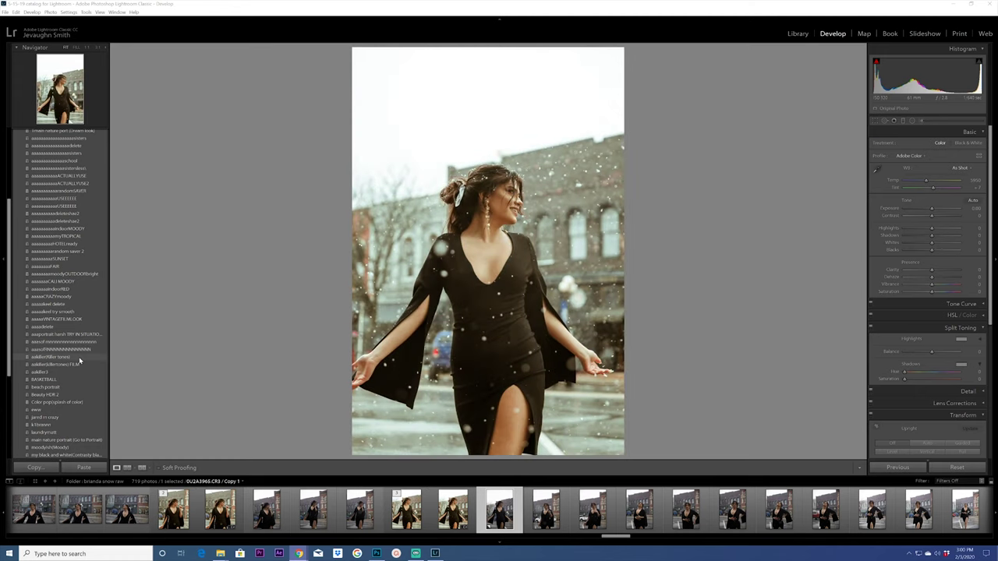
pyautogui.click(78, 359)
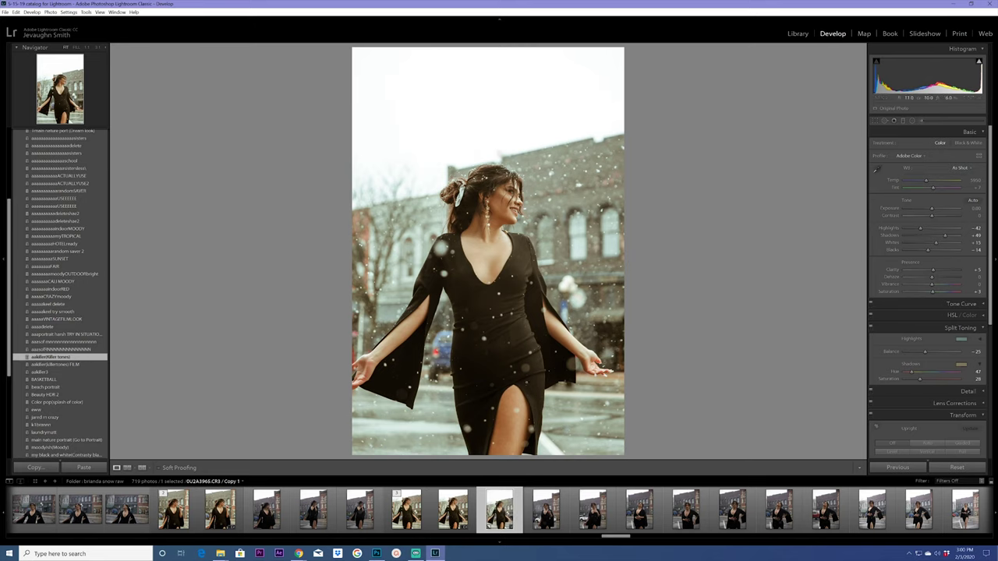
# Compare the virtual copy with the finished TIFF edit and warm the copy's temperature to 6286.
pyautogui.click(409, 516)
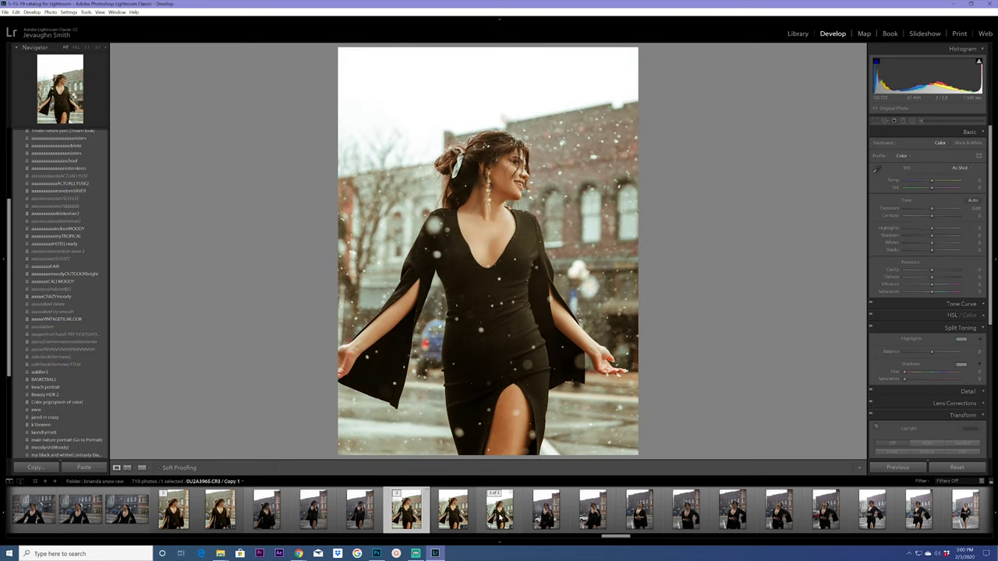
pyautogui.click(500, 518)
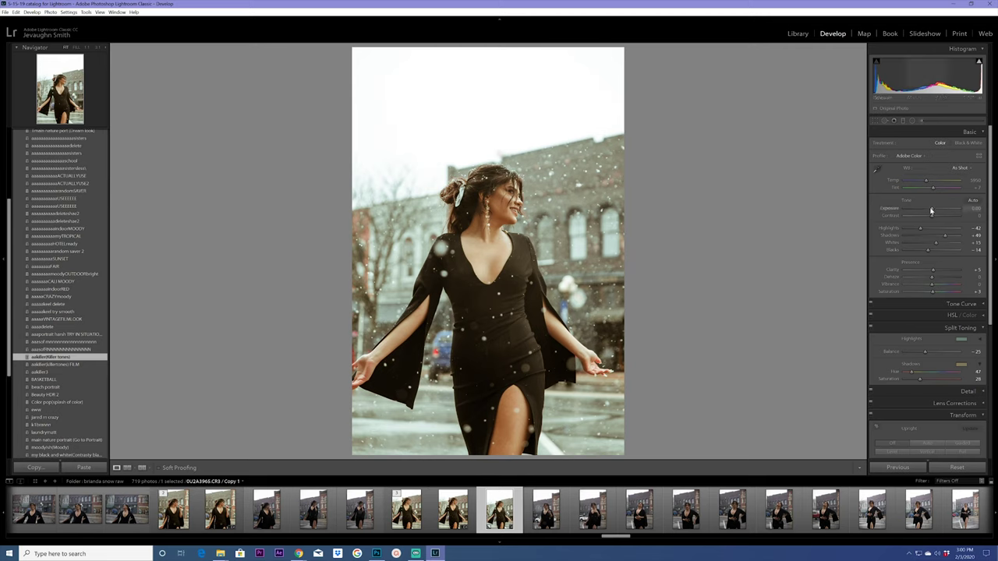
pyautogui.moveTo(928, 182); pyautogui.dragTo(928, 183)
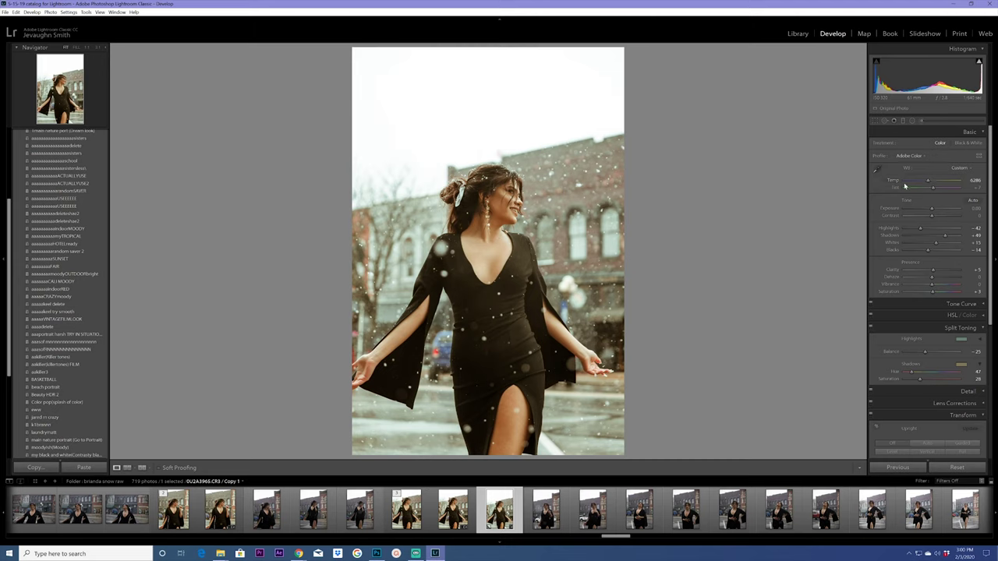
# Straighten the photo by -0.61 degrees and crop it tighter by trimming its upper and lower edges.
pyautogui.click(875, 122)
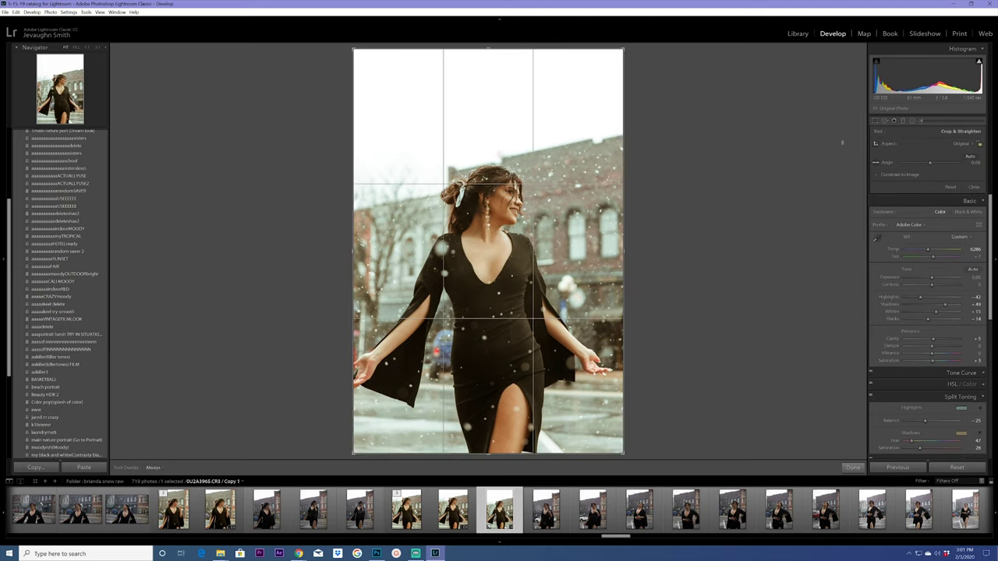
pyautogui.moveTo(930, 165); pyautogui.dragTo(930, 166)
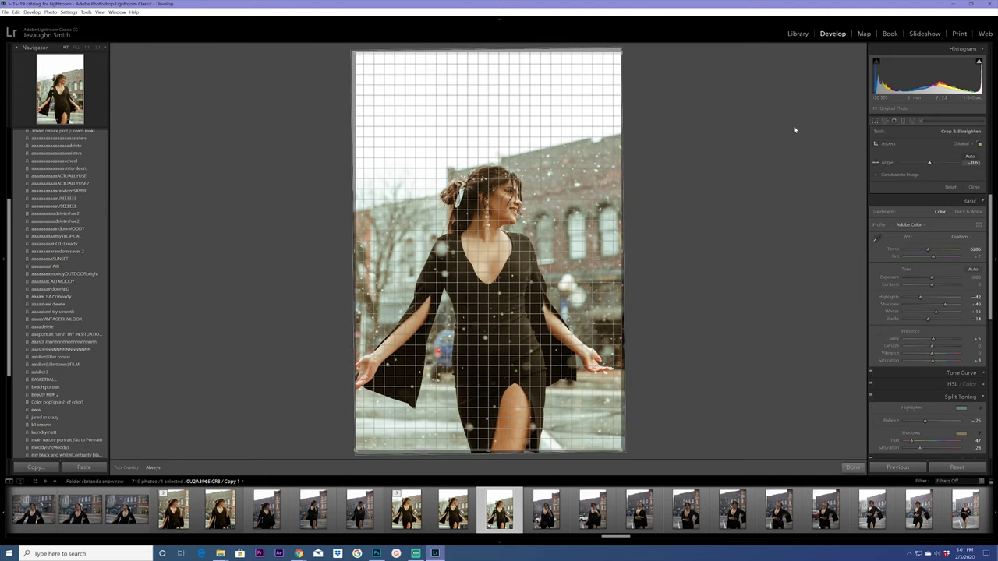
pyautogui.moveTo(621, 52); pyautogui.dragTo(621, 74)
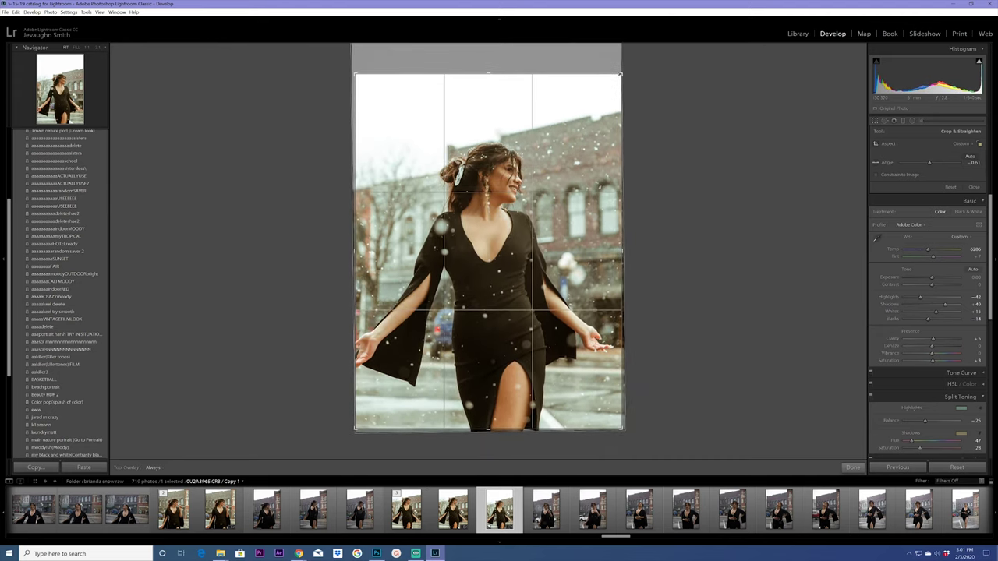
pyautogui.moveTo(563, 428); pyautogui.dragTo(571, 421)
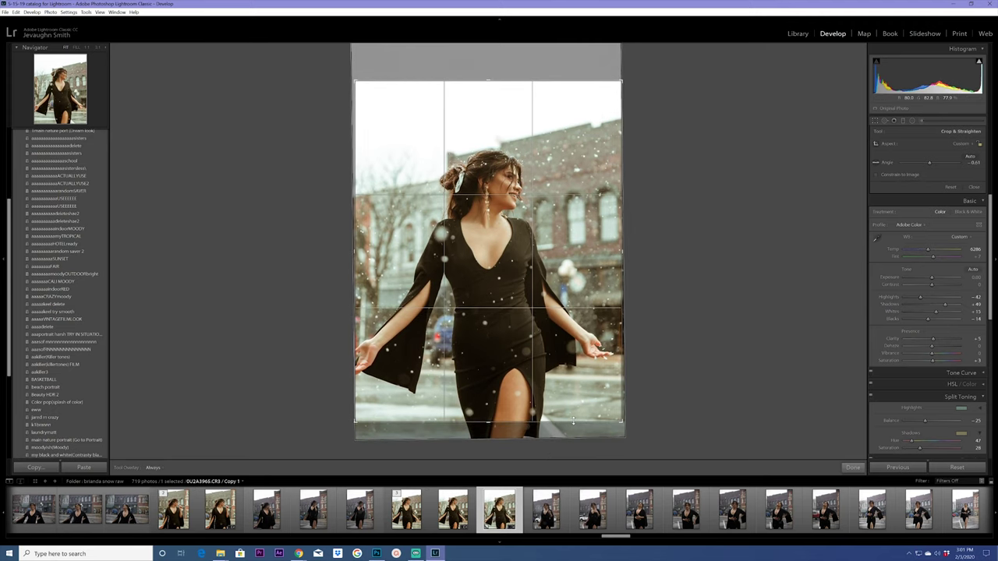
pyautogui.click(856, 469)
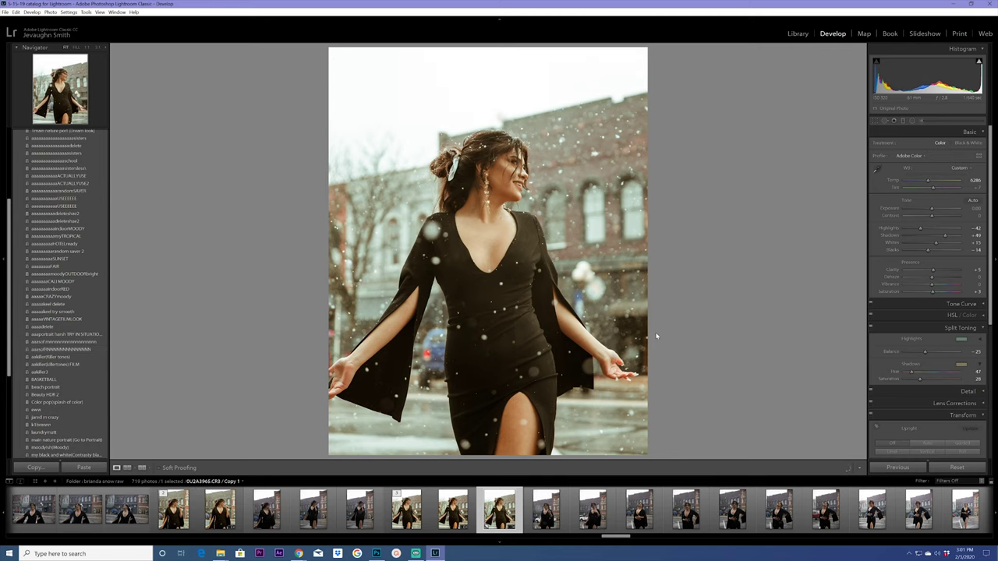
# Heal the small blemishes on the woman's neck and chest and a mark on her black dress with Spot Removal.
pyautogui.click(498, 204)
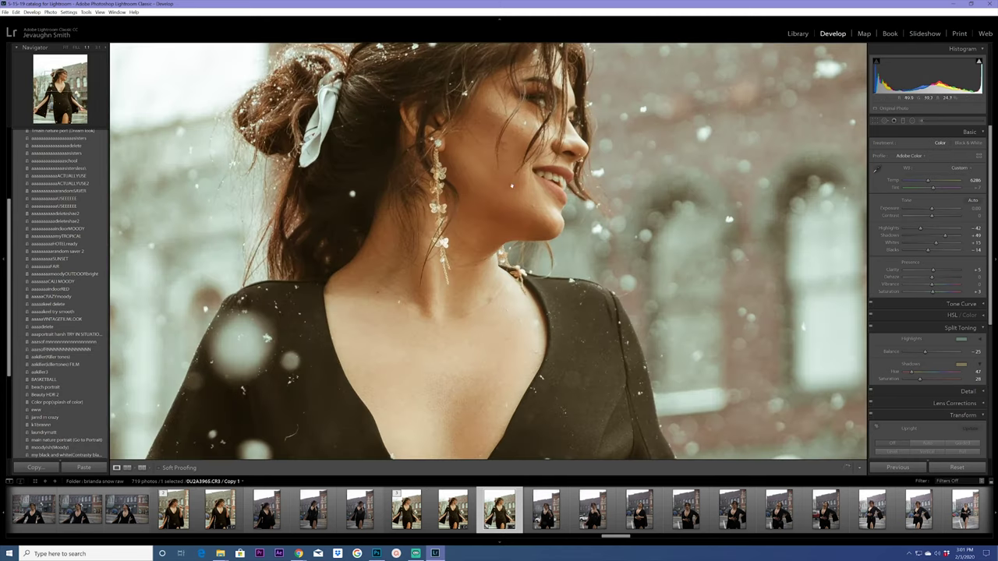
pyautogui.click(885, 121)
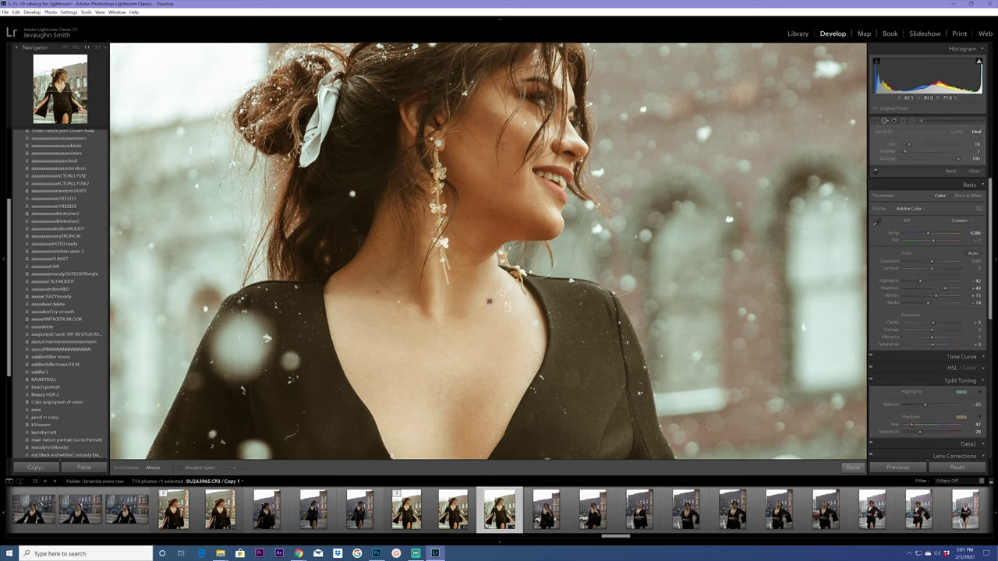
pyautogui.click(490, 299)
pyautogui.click(376, 292)
pyautogui.scroll(2, 532, 352)
pyautogui.click(507, 404)
pyautogui.hotkey('ctrl', 'z')
pyautogui.hotkey('ctrl', 'z')
pyautogui.click(439, 398)
pyautogui.moveTo(283, 440)
pyautogui.mouseDown()
pyautogui.moveTo(308, 429)
pyautogui.moveTo(286, 431)
pyautogui.mouseUp()
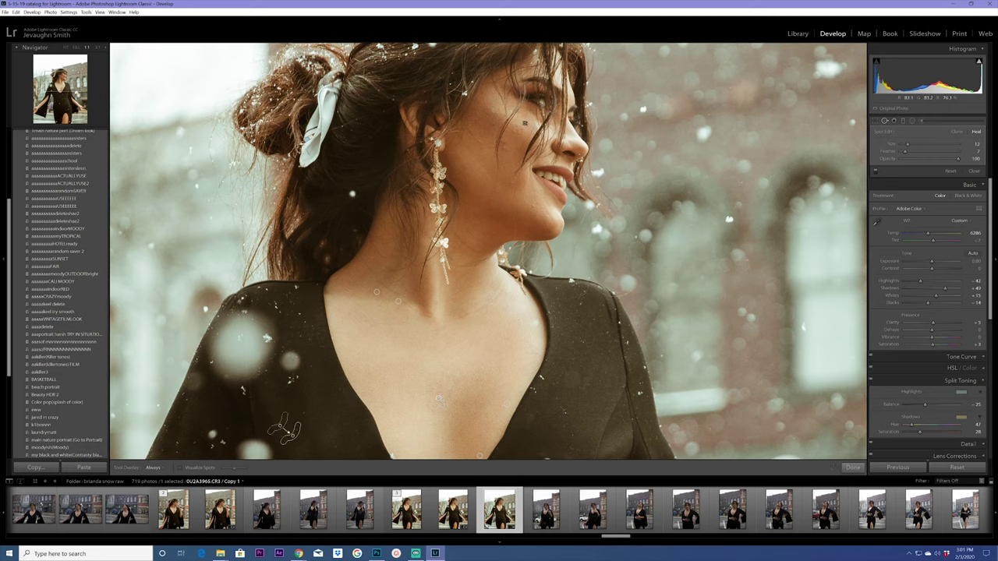
# Heal the skin blemishes on the woman's cheek with a size 12 Spot Removal brush and close the tool.
pyautogui.click(522, 124)
pyautogui.click(502, 142)
pyautogui.press('/')
pyautogui.click(852, 467)
# Heal a small speck on the draped black sleeve beside the woman's hand with Spot Removal.
pyautogui.click(884, 120)
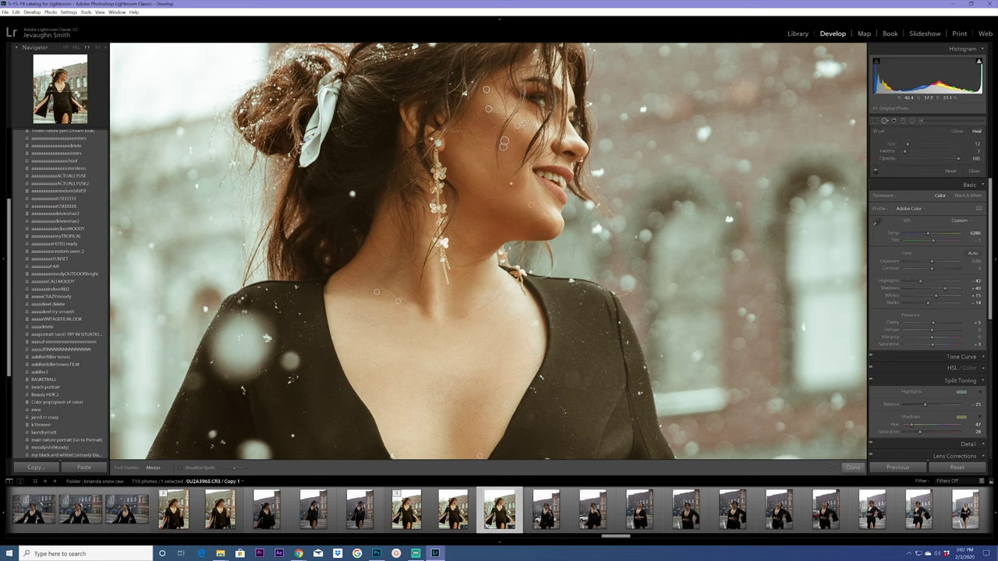
pyautogui.click(884, 121)
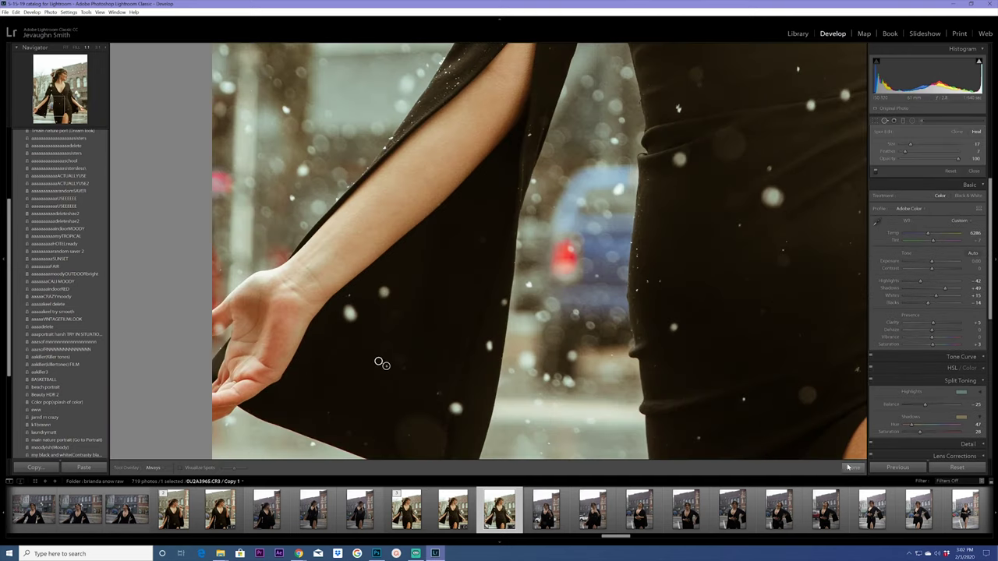
pyautogui.click(698, 357)
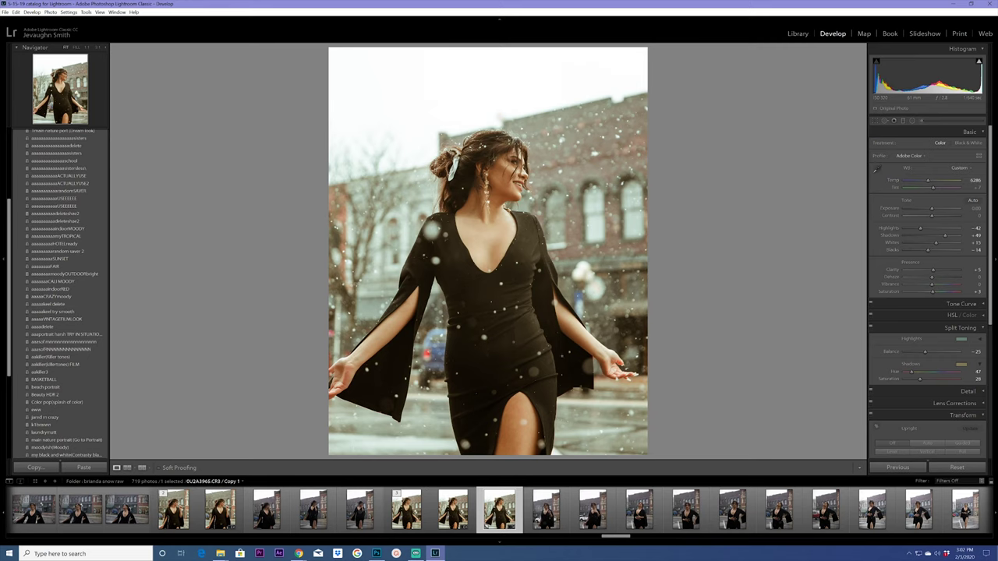
# Retouch the remaining blemishes on the woman's cheek with Spot Removal, close the tool and return to the full photo.
pyautogui.click(493, 191)
pyautogui.click(887, 121)
pyautogui.click(527, 156)
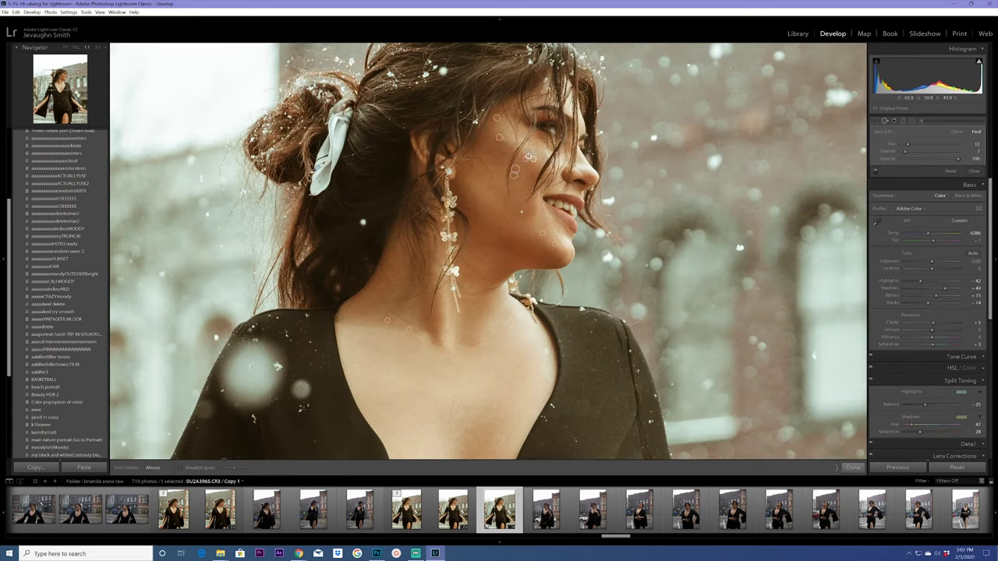
pyautogui.click(505, 136)
pyautogui.click(851, 467)
pyautogui.click(653, 332)
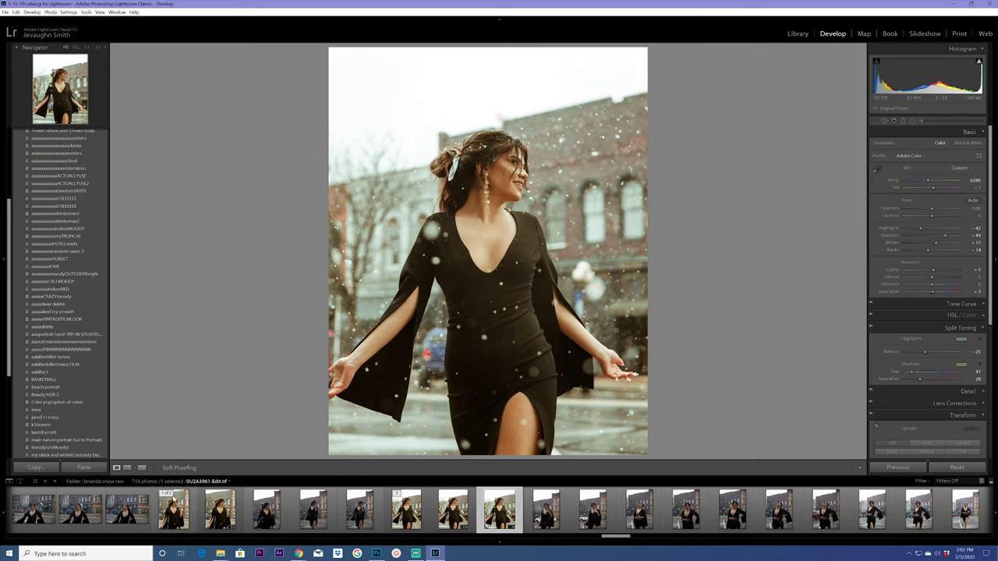
# Compare the edited portrait before and after, and check it against the neighbouring finished version of the same photo.
pyautogui.click(142, 467)
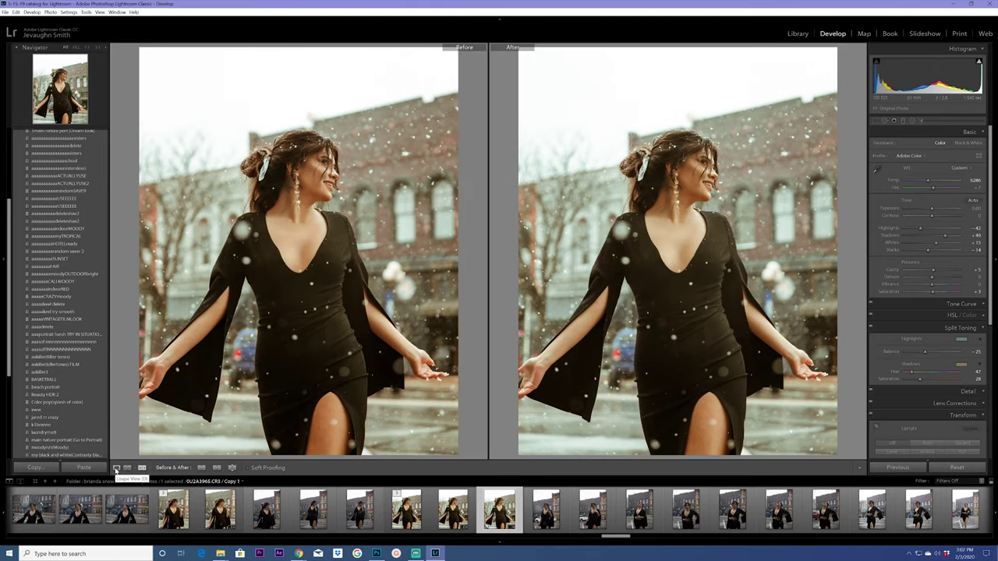
pyautogui.click(117, 468)
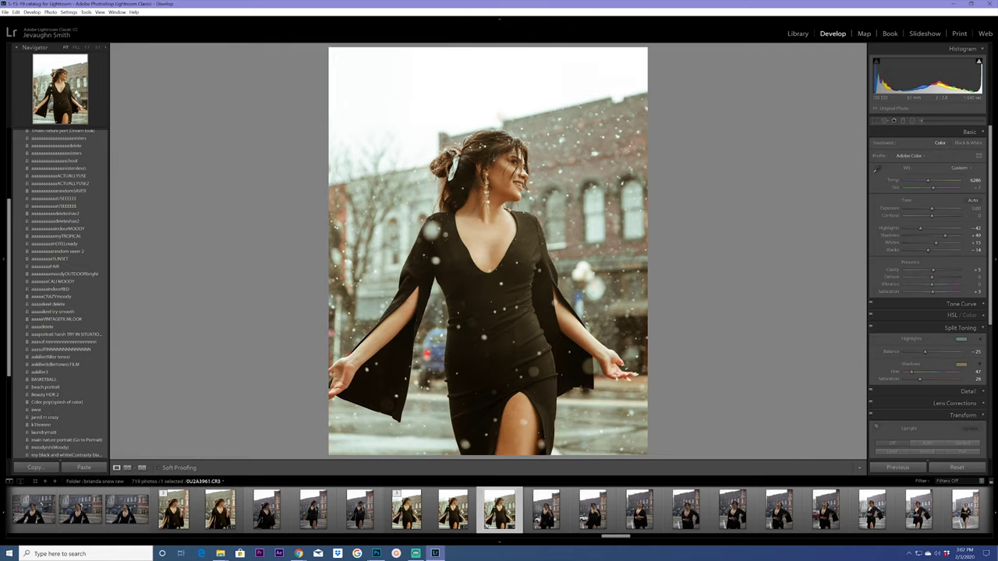
pyautogui.click(457, 511)
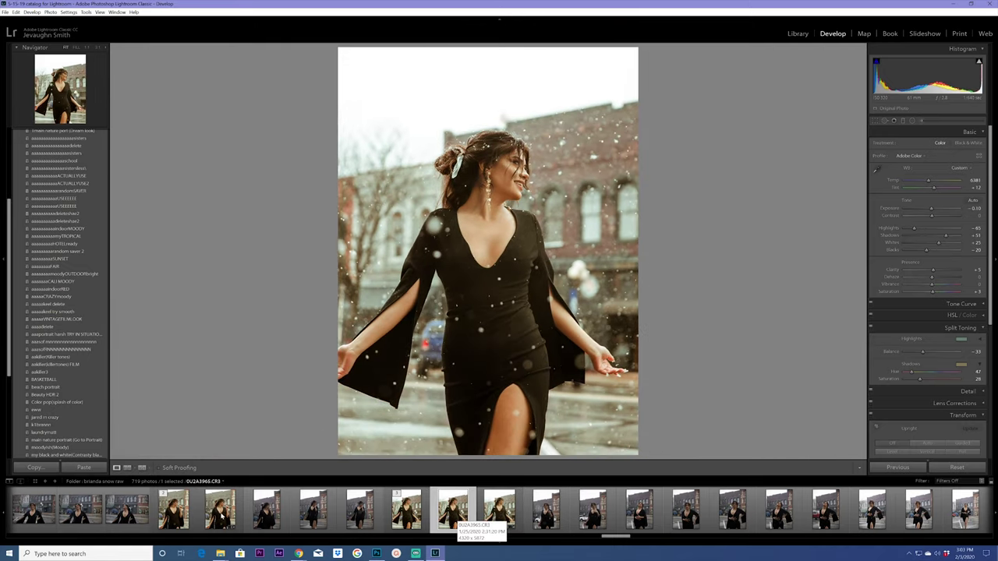
pyautogui.click(116, 468)
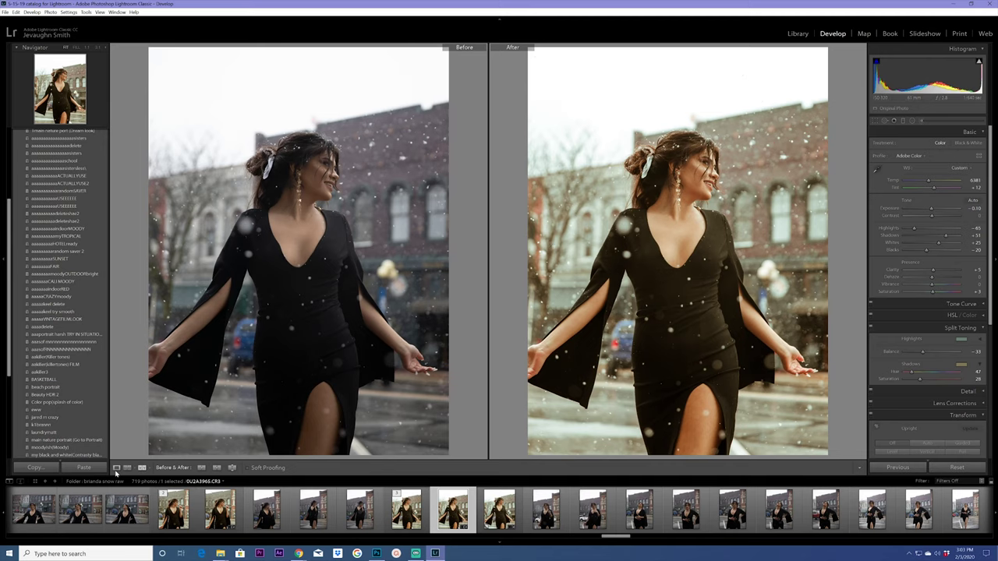
pyautogui.click(116, 467)
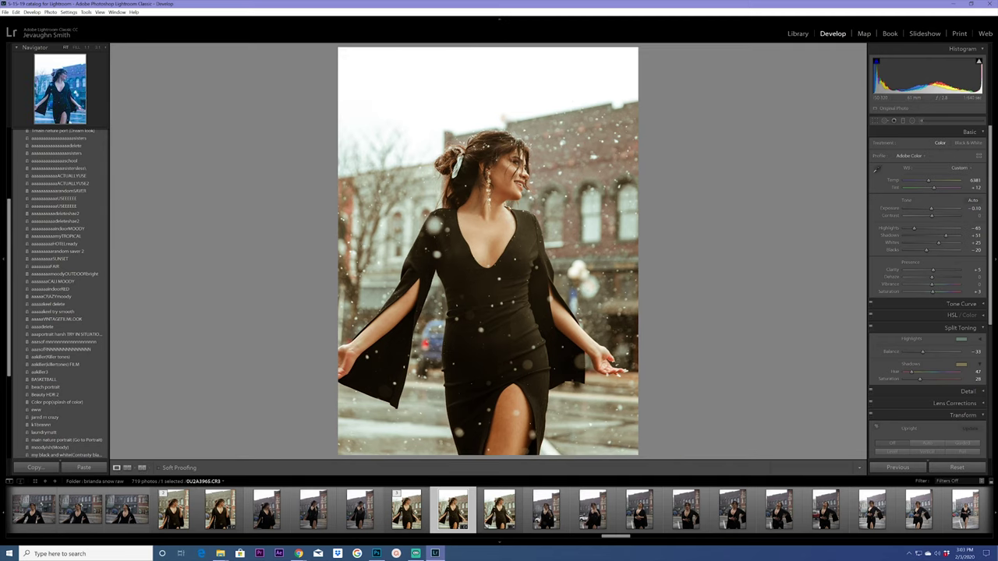
# Switch to the browser, view the sample photos of the Tones LR preset in the shop, and return to Lightroom.
pyautogui.hotkey('alt', 'Tab')
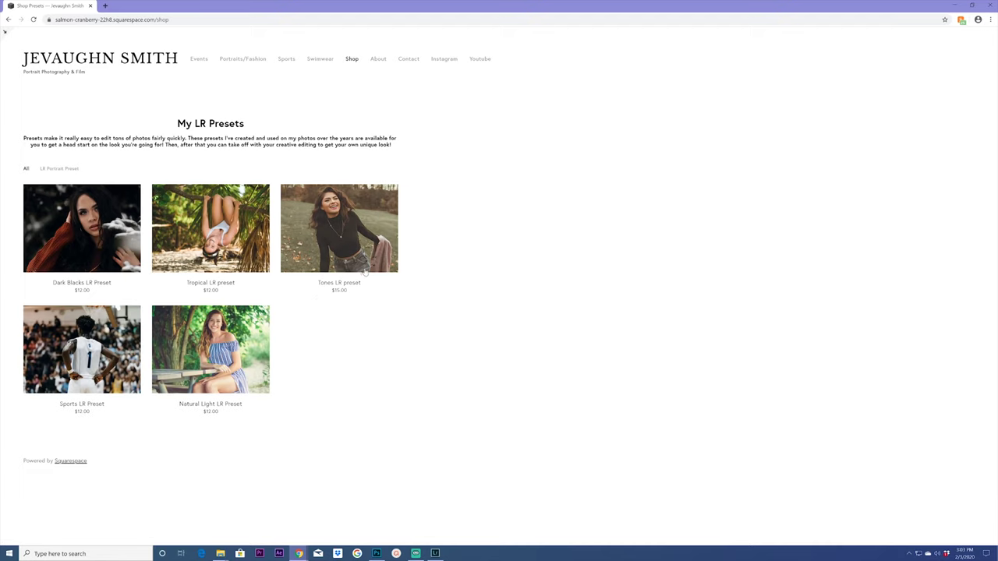
pyautogui.click(355, 238)
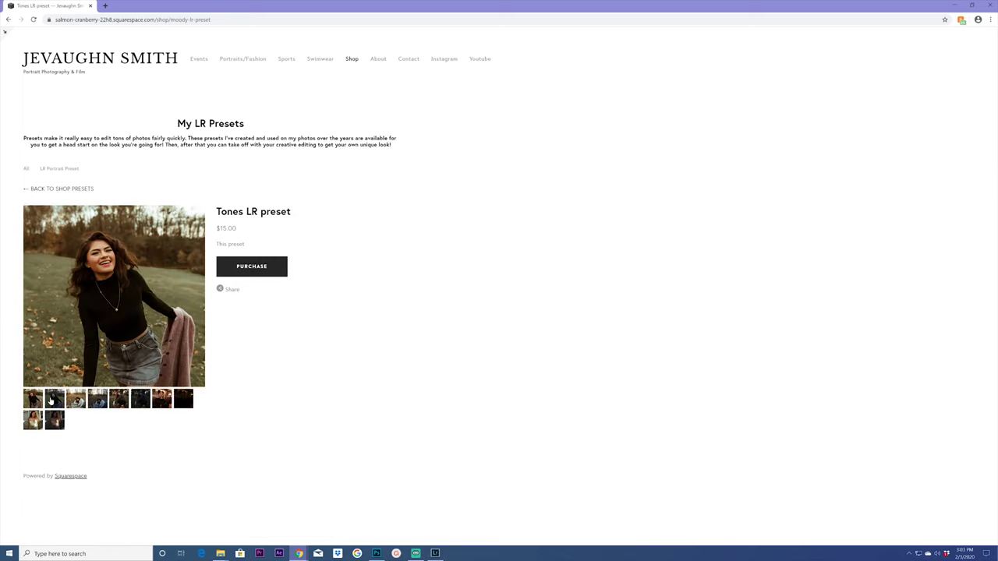
pyautogui.click(52, 400)
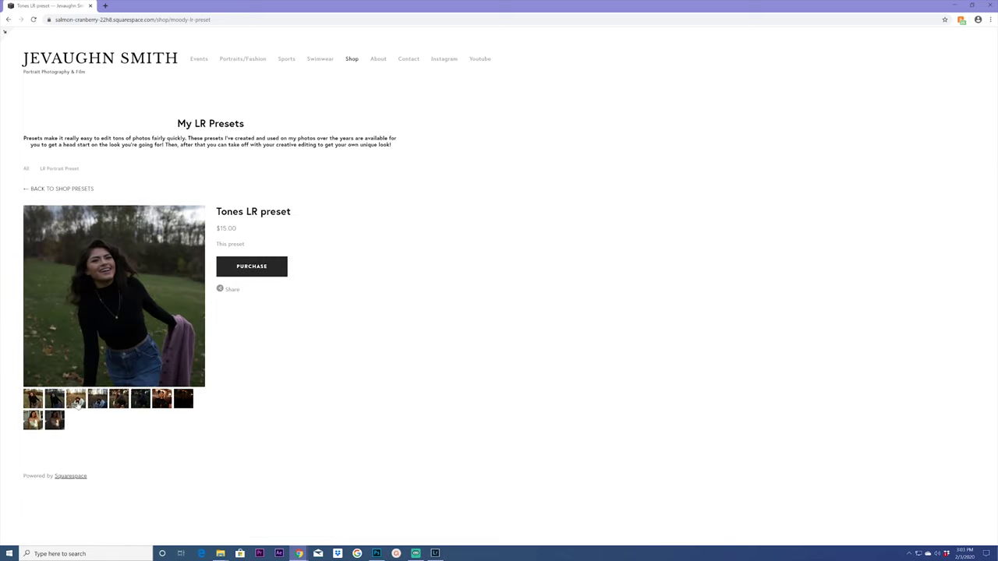
pyautogui.click(78, 405)
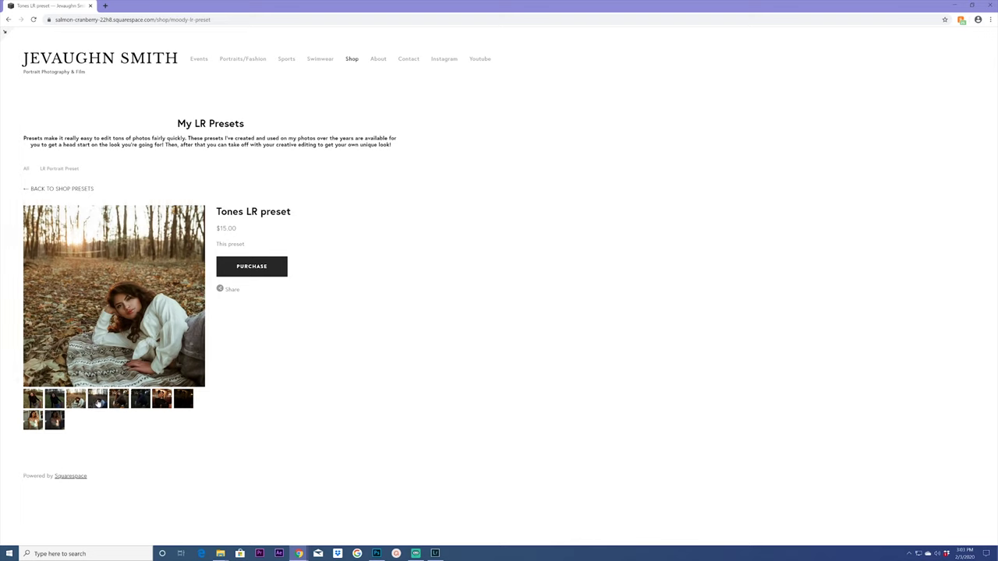
pyautogui.click(99, 402)
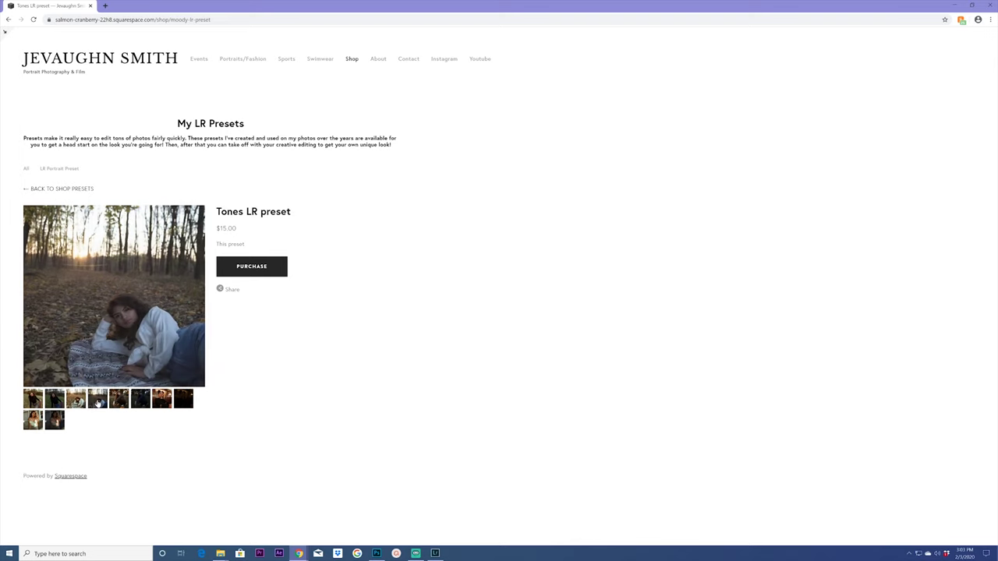
pyautogui.click(137, 404)
pyautogui.click(121, 405)
pyautogui.click(184, 402)
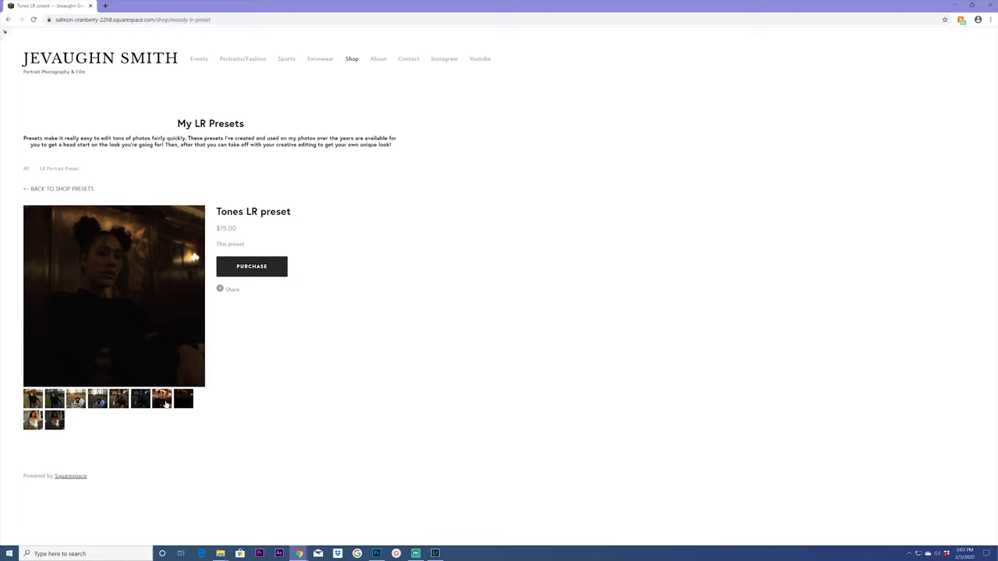
pyautogui.click(42, 424)
pyautogui.click(41, 424)
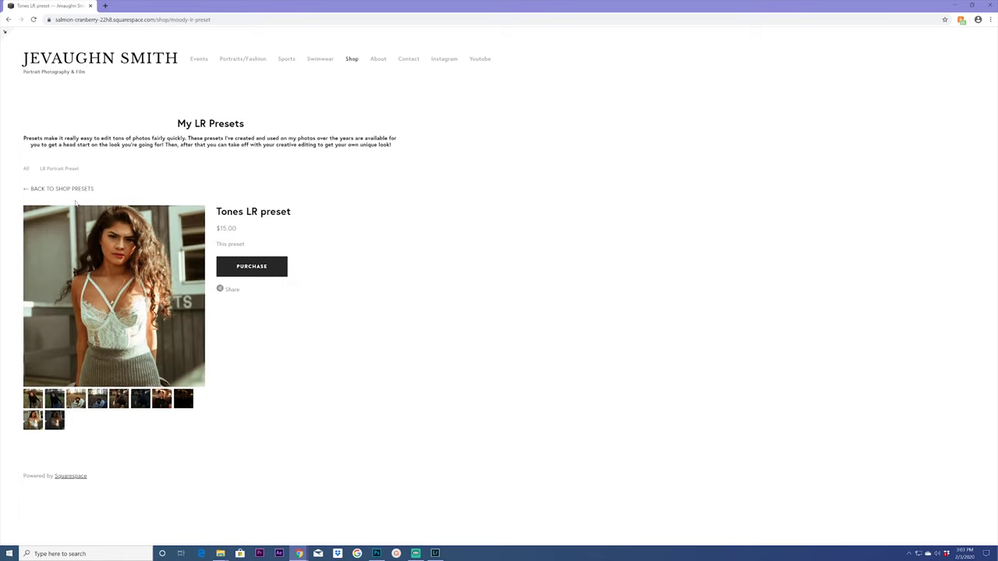
pyautogui.click(27, 192)
pyautogui.press('super+Down')
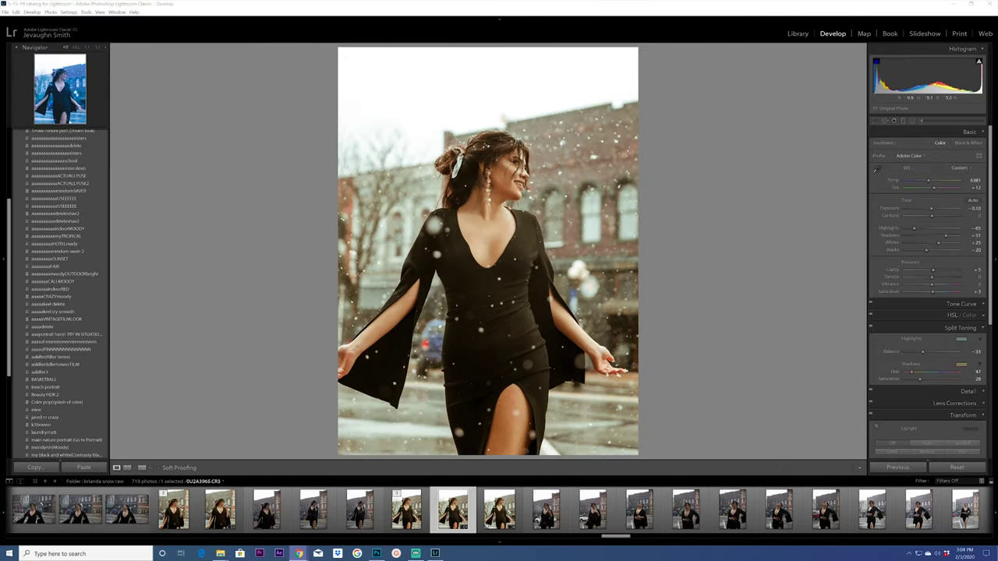
pyautogui.rightClick(452, 506)
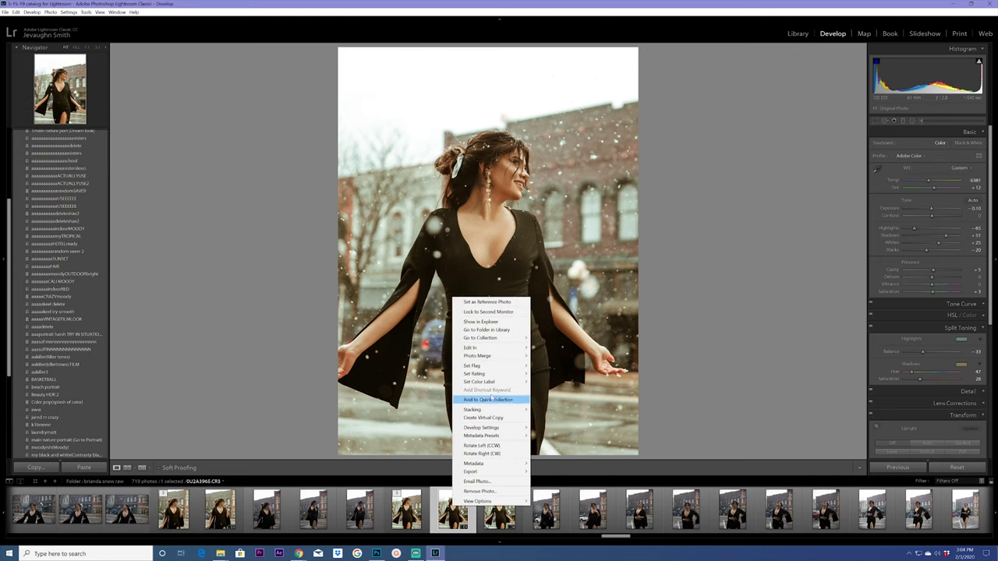
pyautogui.moveTo(495, 355)
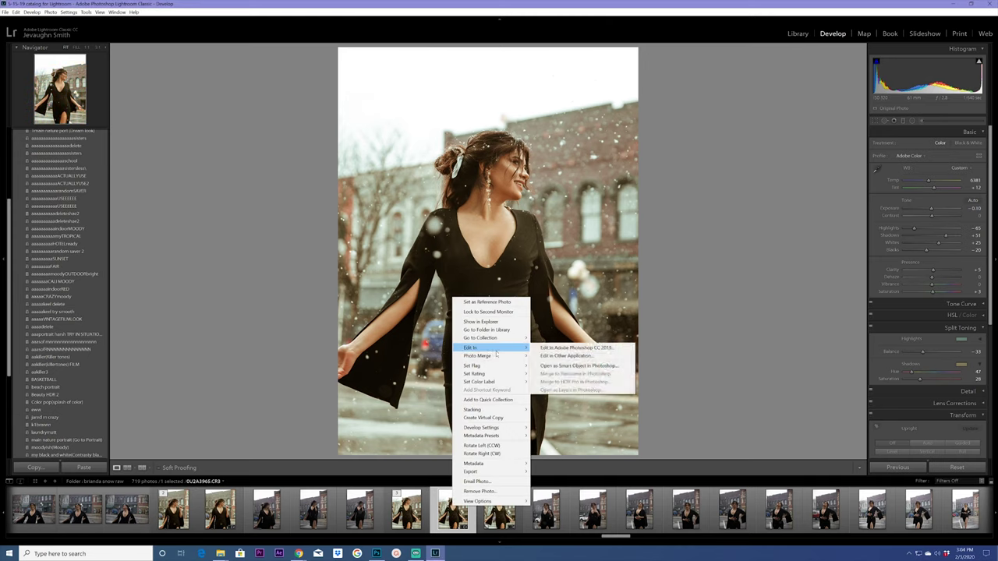
pyautogui.click(749, 304)
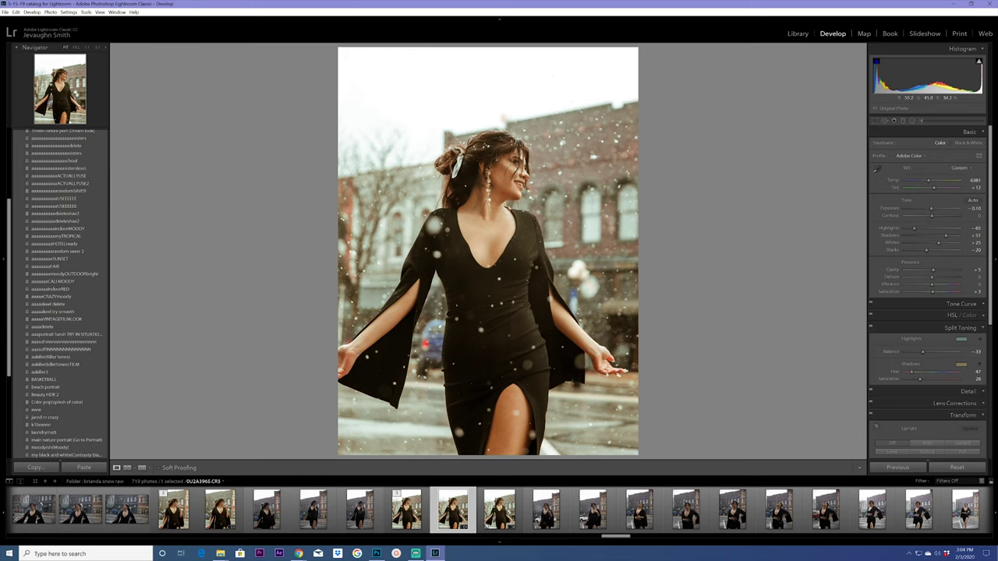
# Compare the new edit of the black-dress portrait with the earlier finished version of the same photo.
pyautogui.click(406, 509)
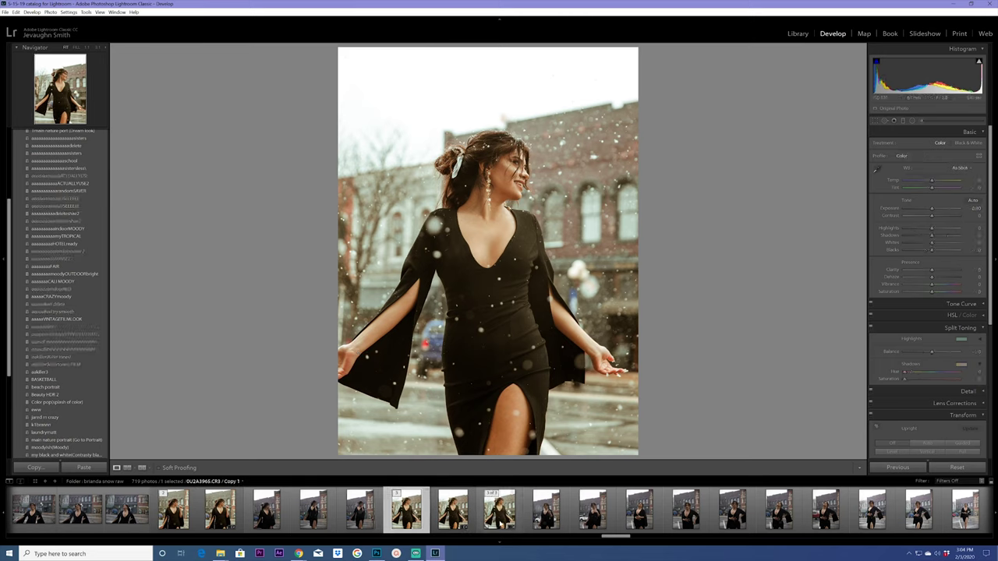
pyautogui.click(502, 513)
pyautogui.click(503, 515)
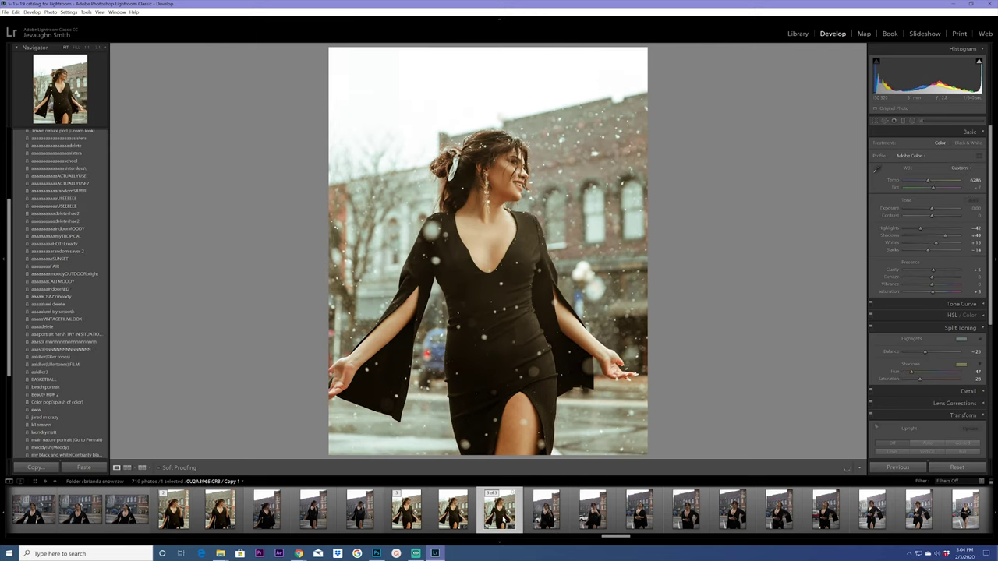
pyautogui.click(403, 513)
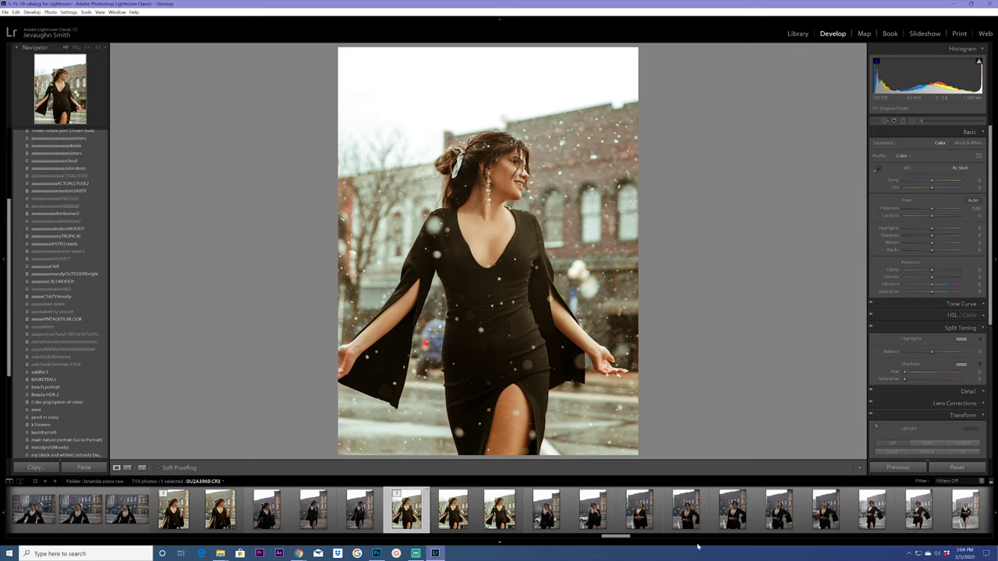
# Find the snowy portrait of the woman in the white off-shoulder top in the Library and open it in Develop.
pyautogui.click(798, 35)
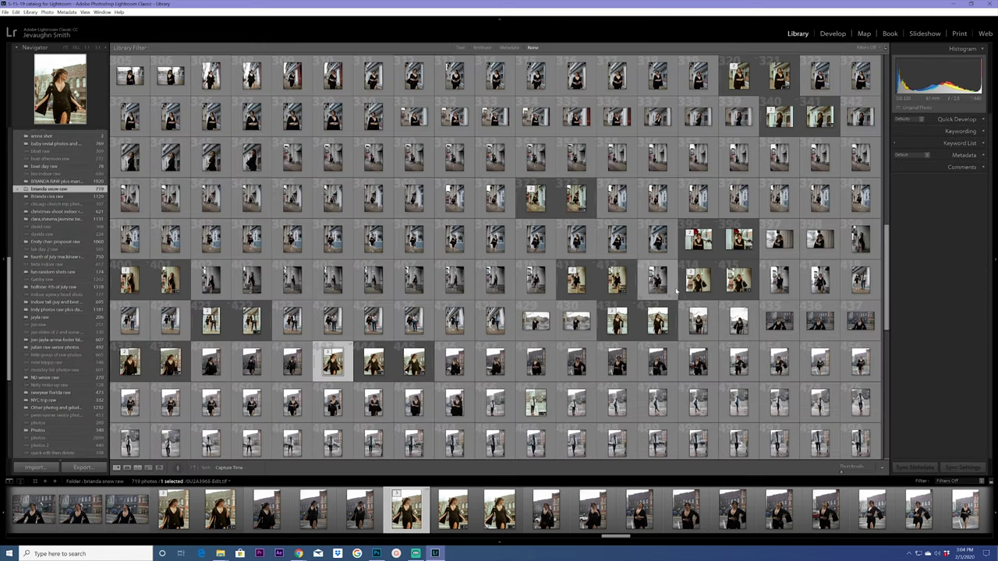
pyautogui.moveTo(890, 270); pyautogui.dragTo(894, 250)
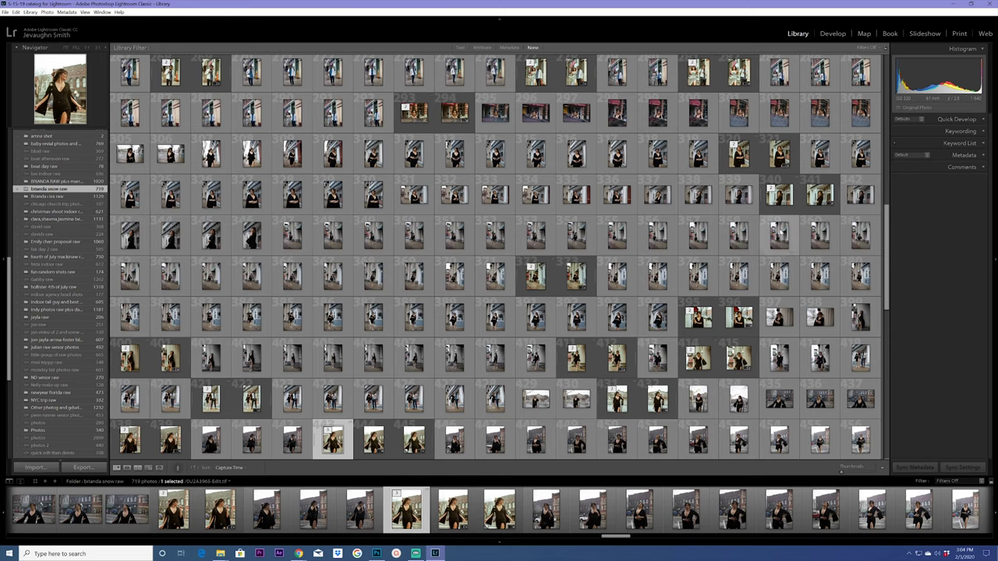
pyautogui.scroll(5, 394, 176)
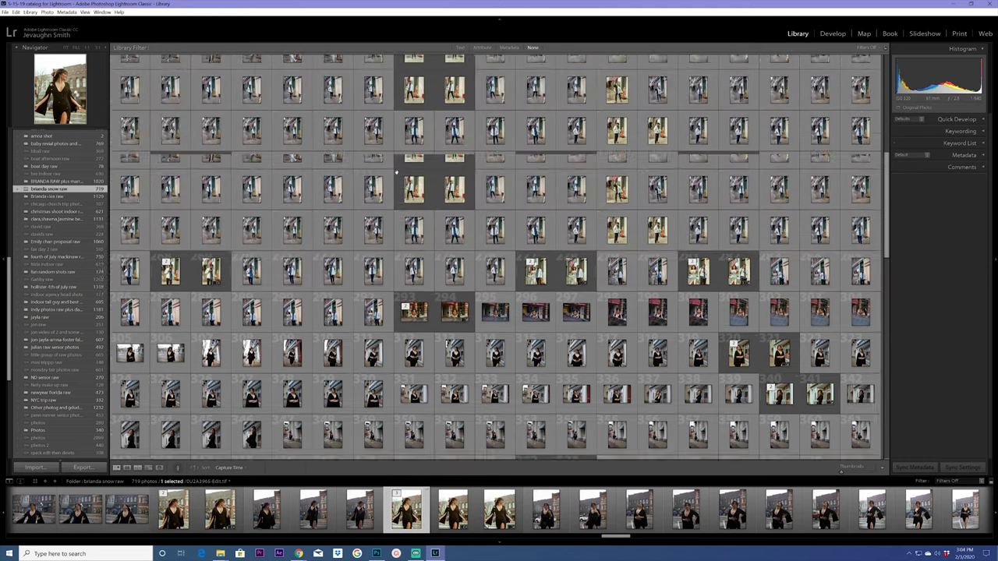
pyautogui.scroll(-10, 393, 177)
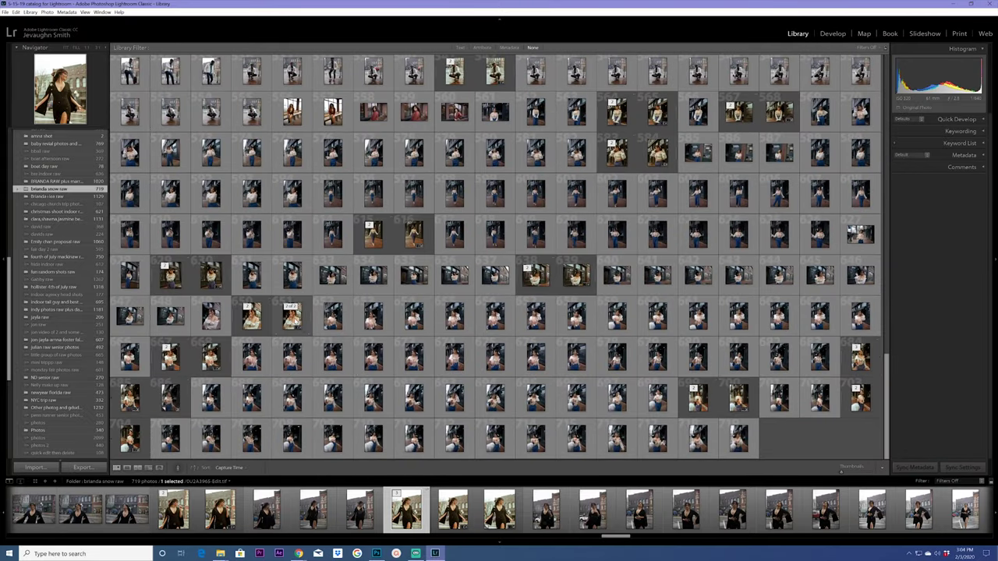
pyautogui.click(555, 352)
pyautogui.press('d')
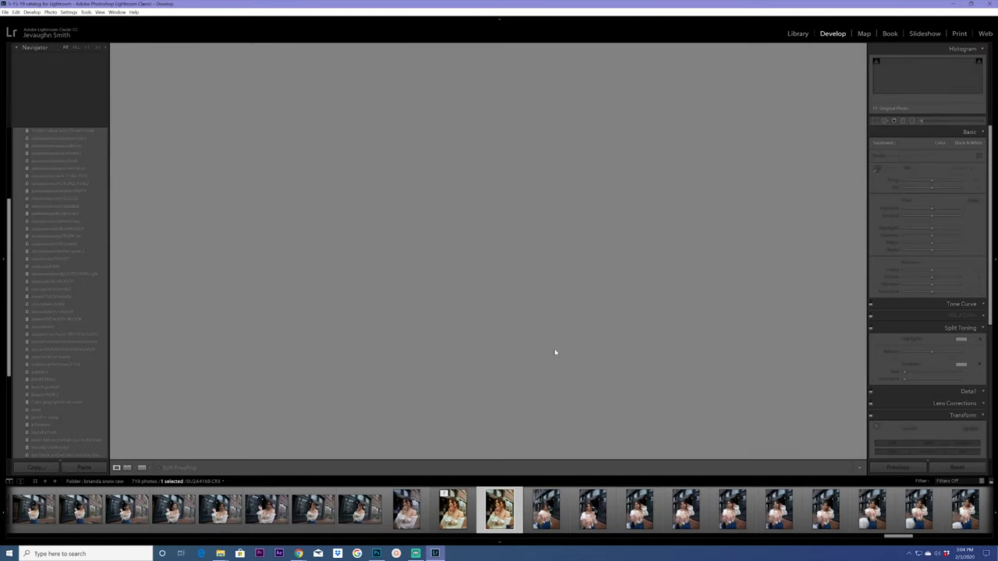
# Create a virtual copy of the raw photo of the woman in the white top and reset the copy's develop settings.
pyautogui.press('Left')
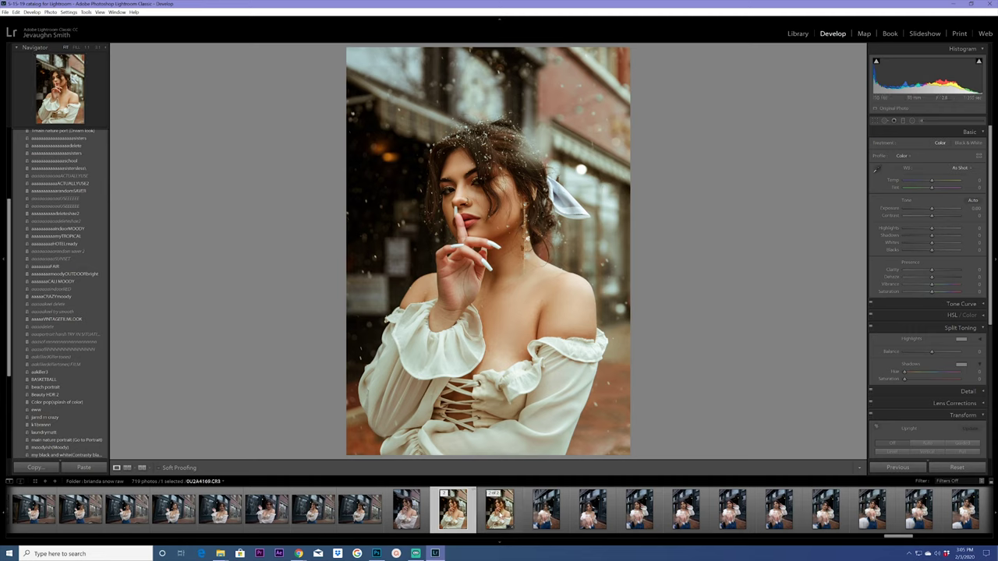
pyautogui.press('Right')
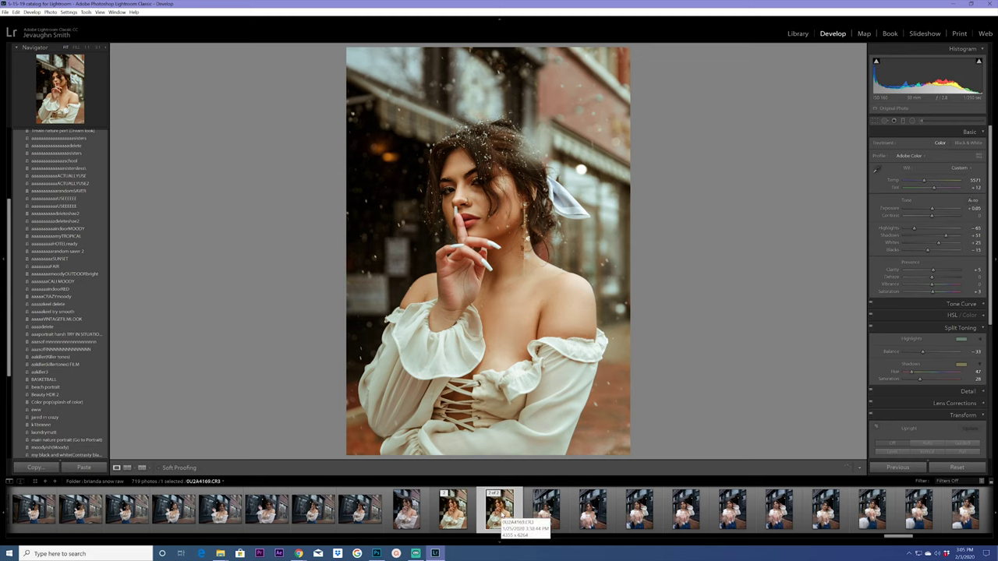
pyautogui.rightClick(500, 516)
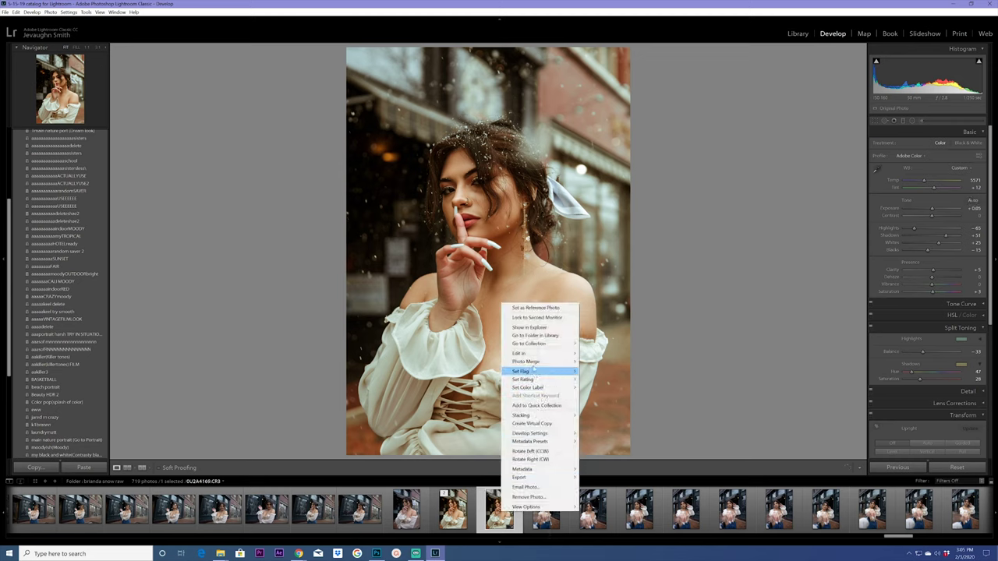
pyautogui.click(532, 423)
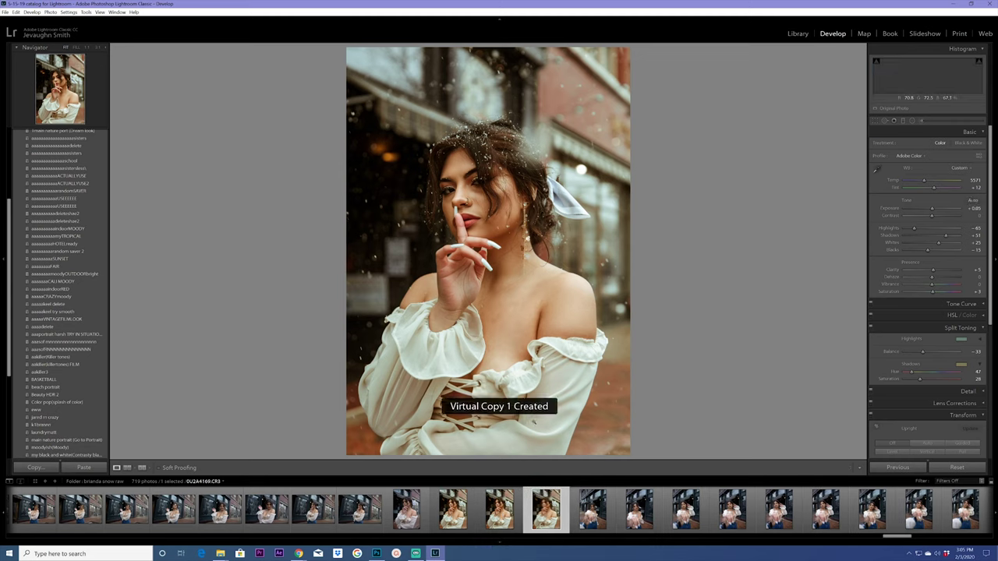
pyautogui.click(955, 468)
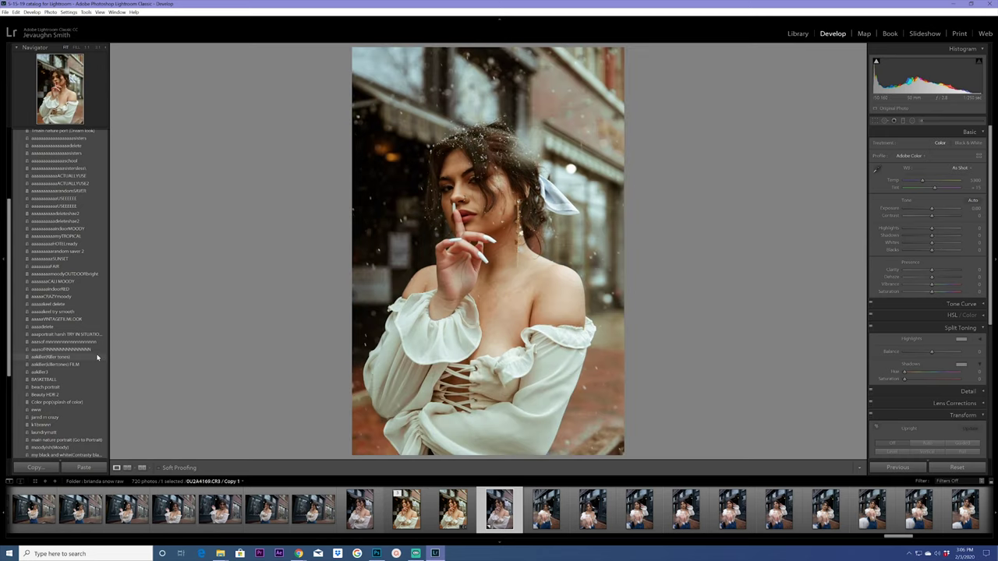
# Apply the aakiller(killer tones) preset to the virtual copy and crop the photo slightly tighter around the woman.
pyautogui.click(62, 357)
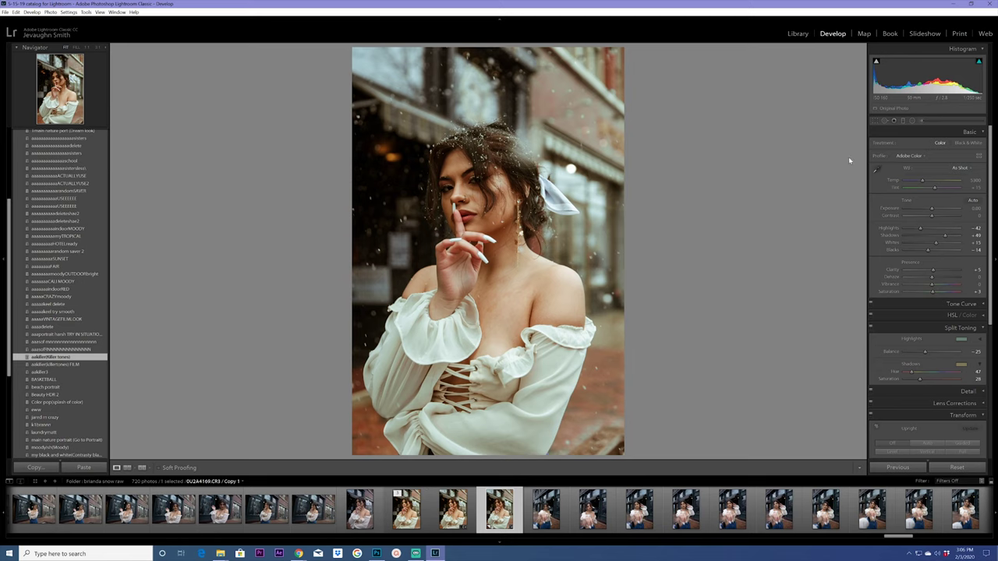
pyautogui.click(876, 120)
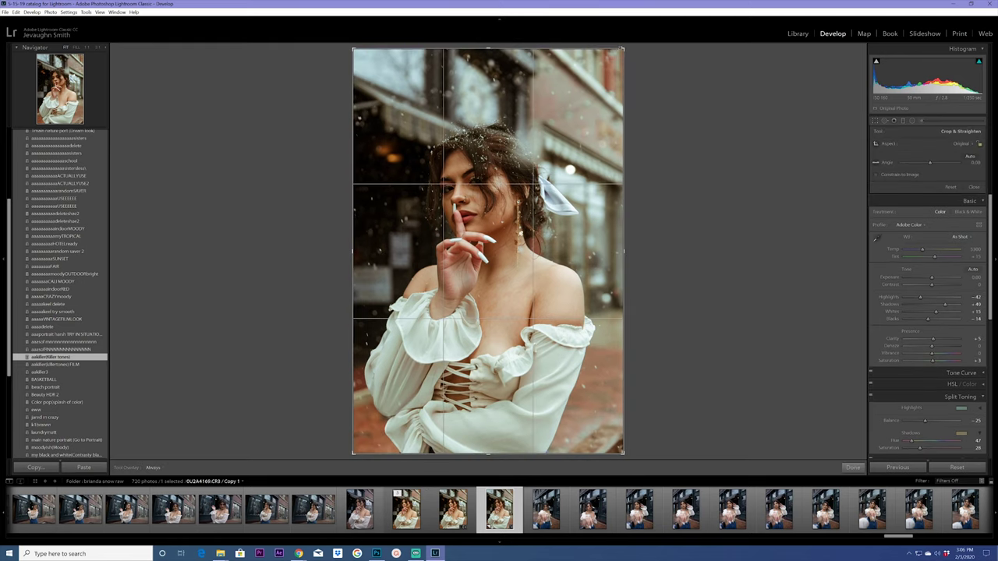
pyautogui.moveTo(624, 453); pyautogui.dragTo(610, 447)
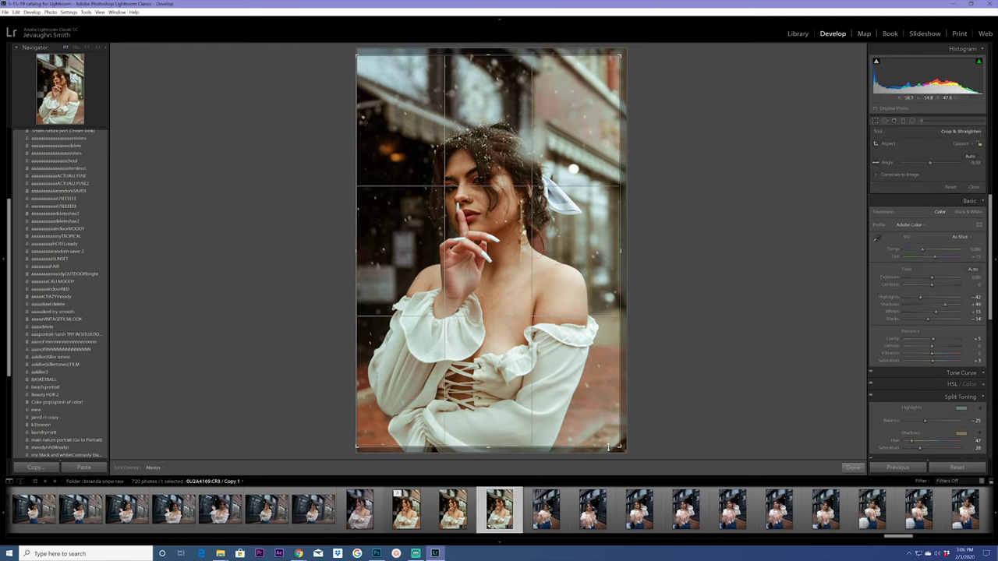
pyautogui.click(852, 466)
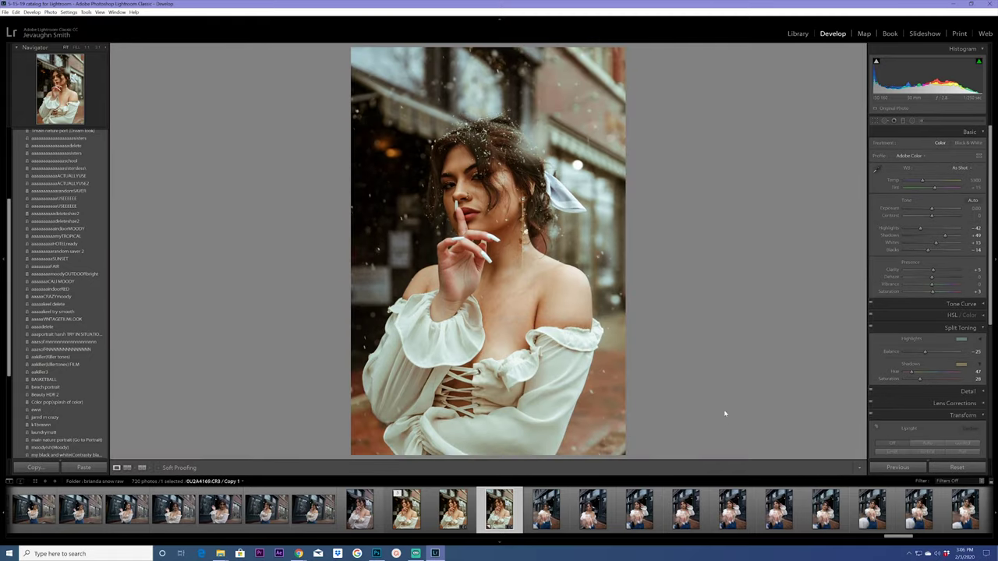
# Heal the small blemishes on the woman's forehead, nose and cheek with the Spot Removal tool.
pyautogui.press('z')
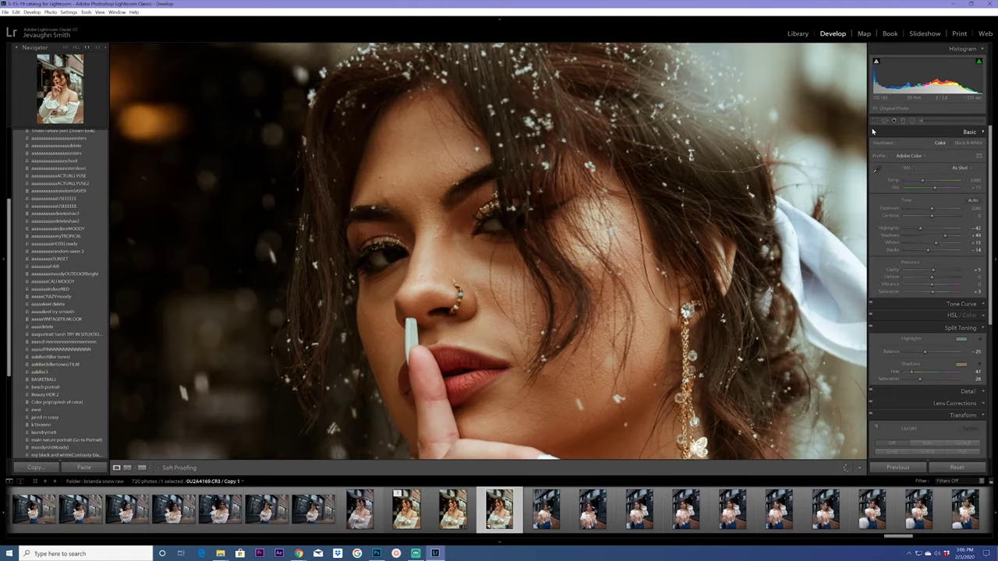
pyautogui.click(884, 120)
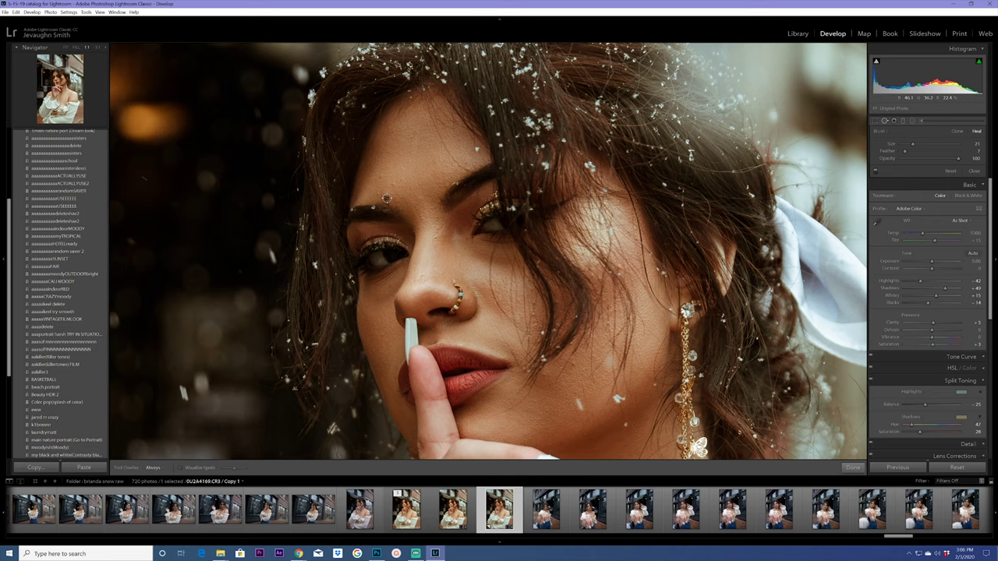
pyautogui.click(385, 199)
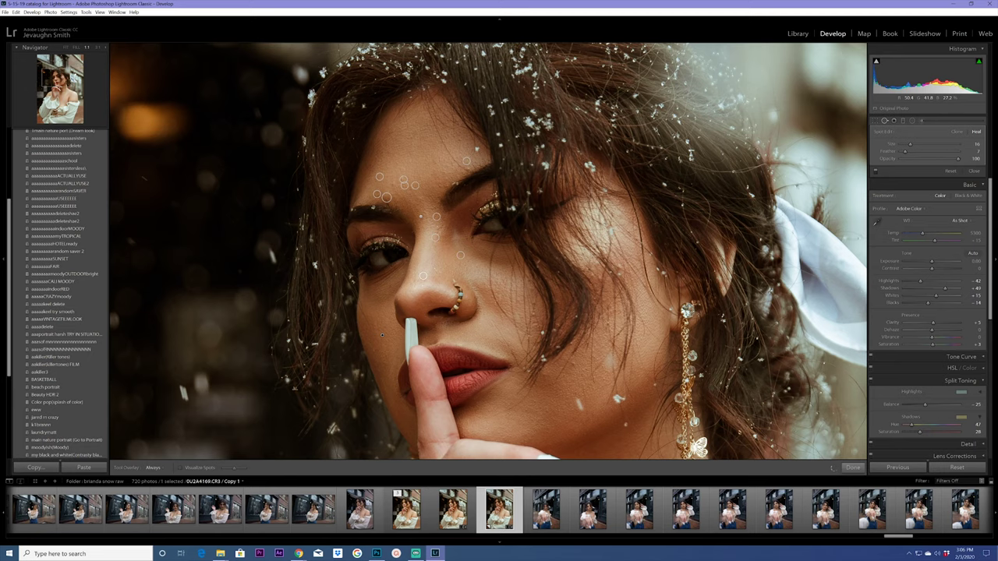
pyautogui.click(571, 362)
# Heal the remaining spots on the woman's hand, chest and shoulder, and finish the spot removal.
pyautogui.scroll(-2, 460, 141)
pyautogui.click(459, 141)
pyautogui.click(441, 166)
pyautogui.press('q')
pyautogui.click(441, 167)
pyautogui.click(538, 300)
pyautogui.press('q')
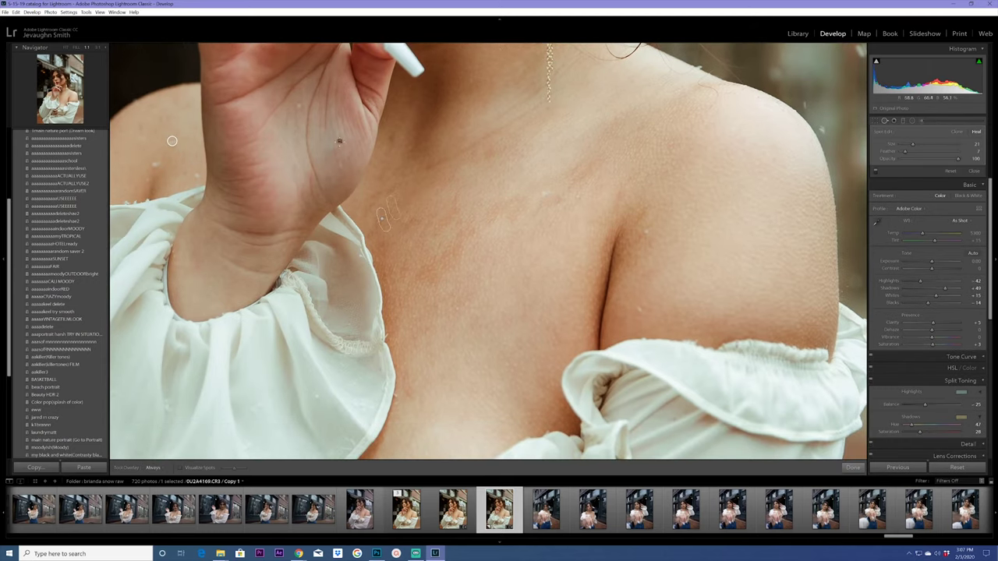
pyautogui.click(390, 136)
pyautogui.moveTo(540, 194); pyautogui.dragTo(647, 231)
pyautogui.rightClick(597, 212)
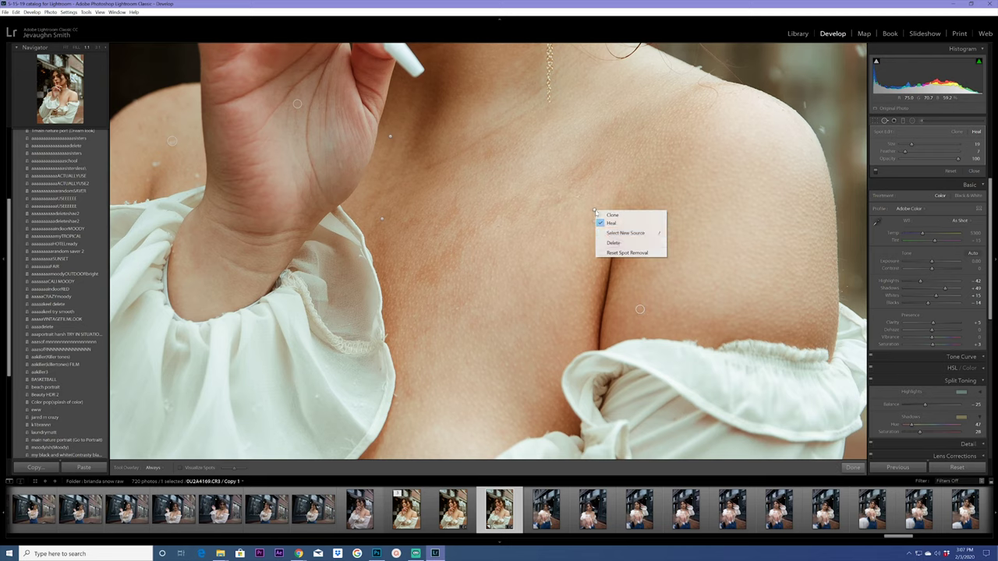
pyautogui.click(615, 218)
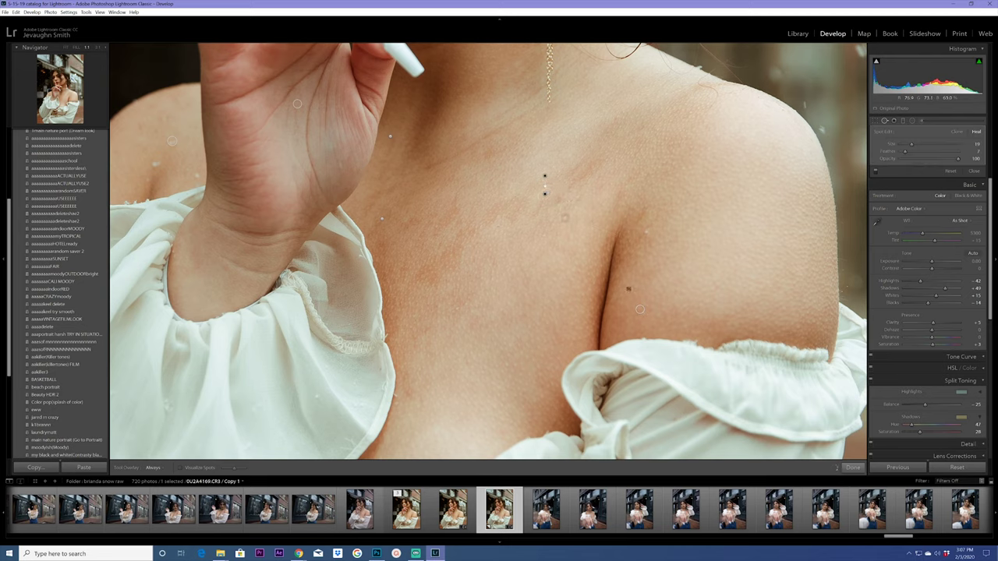
pyautogui.click(852, 467)
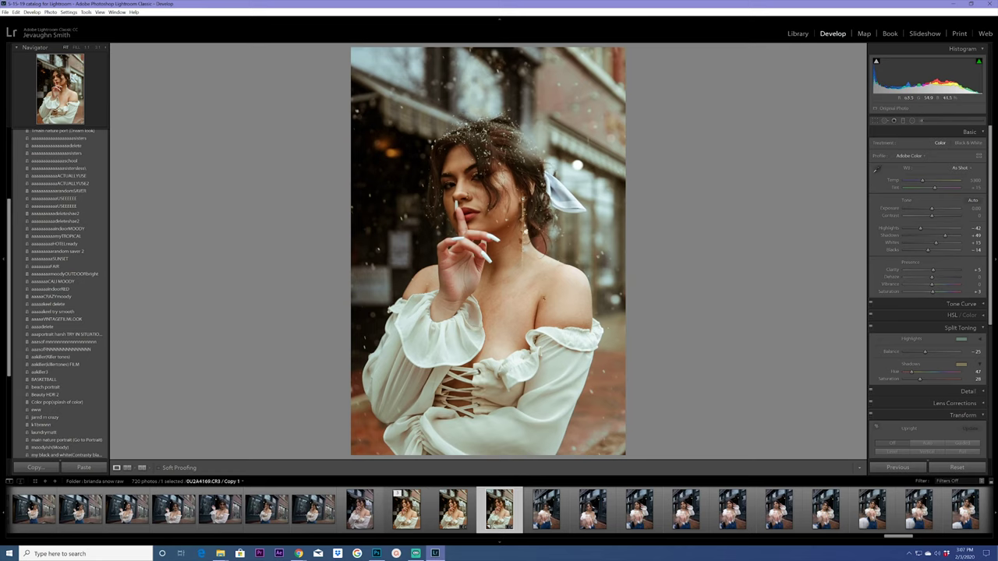
# Paint a subtle Adjustment Brush correction over the woman's face and fine-tune its shadows.
pyautogui.click(921, 120)
pyautogui.moveTo(446, 176)
pyautogui.mouseDown()
pyautogui.moveTo(456, 204)
pyautogui.moveTo(500, 220)
pyautogui.moveTo(503, 210)
pyautogui.moveTo(448, 181)
pyautogui.mouseUp()
pyautogui.scroll(-4, 934, 195)
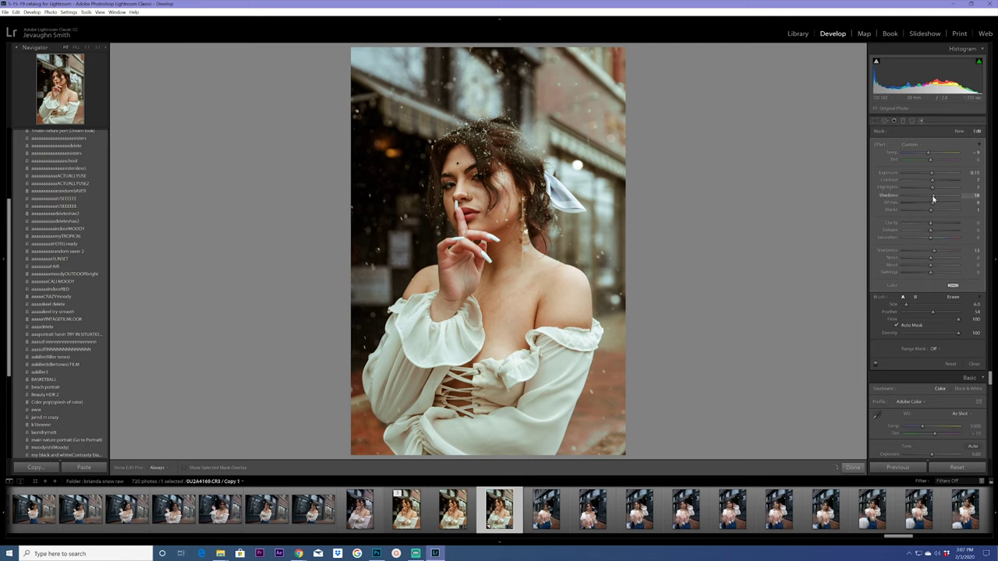
pyautogui.scroll(-2, 931, 172)
pyautogui.scroll(-3, 929, 153)
pyautogui.scroll(3, 929, 155)
pyautogui.press('k')
# Set the portrait's temperature to 5714, blacks to -19 and contrast to +2.
pyautogui.moveTo(923, 181); pyautogui.dragTo(926, 183)
pyautogui.moveTo(928, 251); pyautogui.dragTo(926, 251)
pyautogui.moveTo(932, 218); pyautogui.dragTo(933, 219)
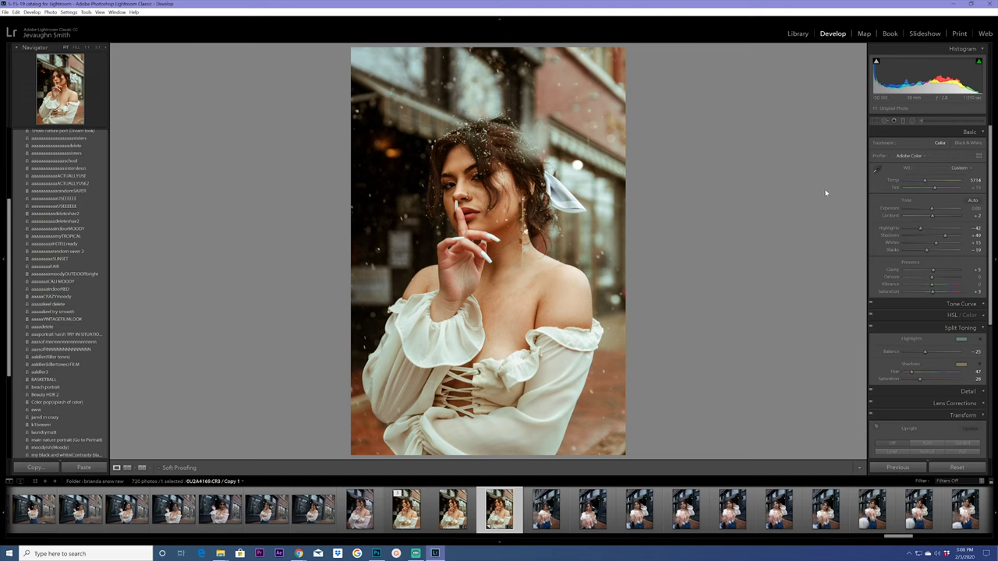
# Crop the portrait slightly tighter around the woman and set the temperature to 5524.
pyautogui.click(874, 122)
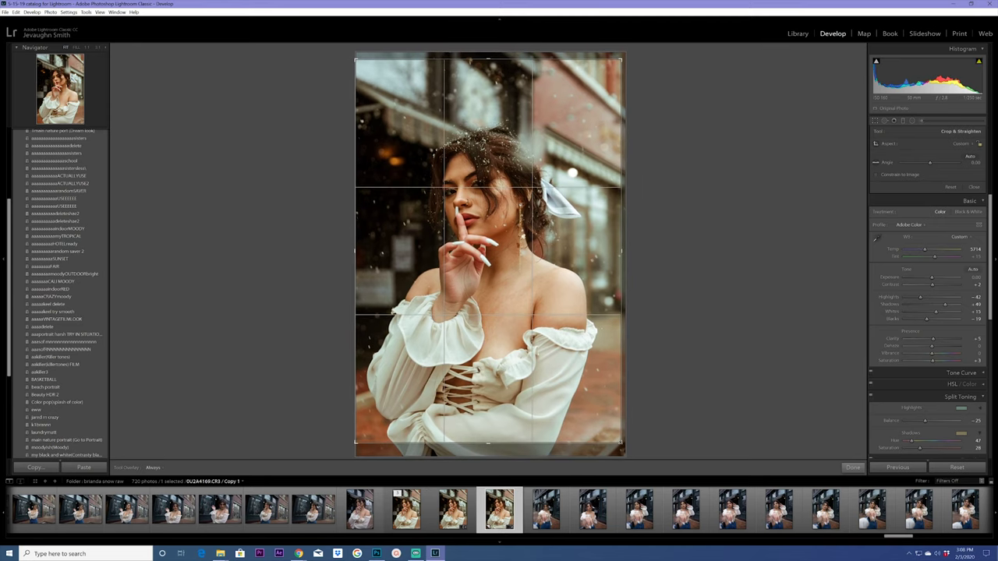
pyautogui.click(853, 468)
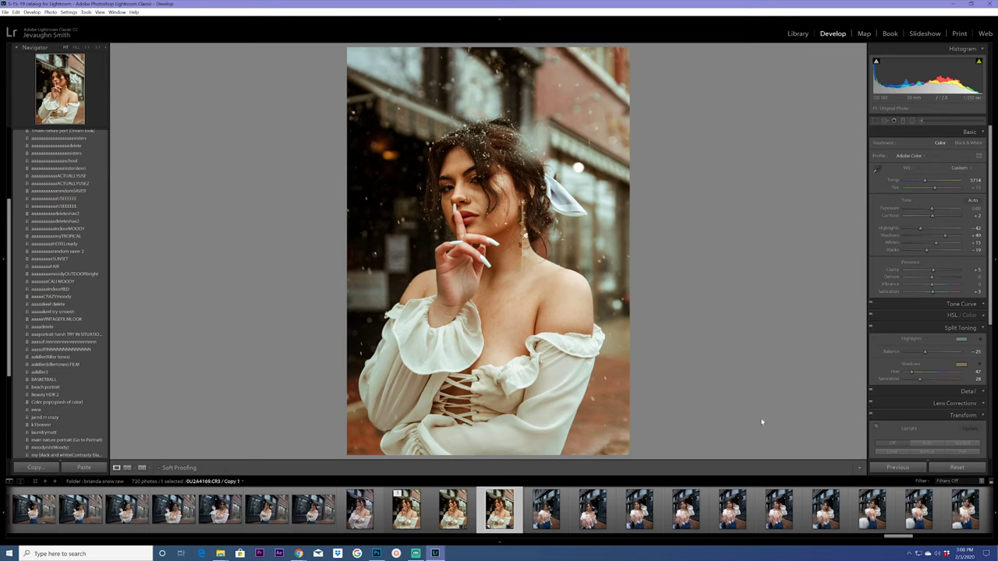
pyautogui.moveTo(927, 184); pyautogui.dragTo(925, 183)
# Look at the virtual copy's option for editing in Adobe Photoshop CC 2019 and view the finished 0U2A4169-Edit.tif for comparison.
pyautogui.rightClick(496, 508)
pyautogui.moveTo(528, 351)
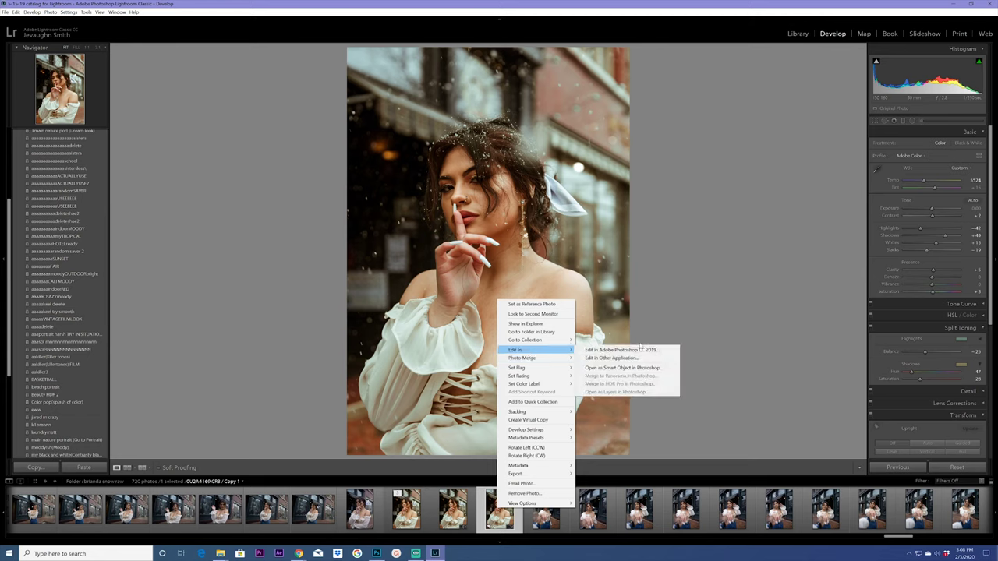
pyautogui.click(621, 349)
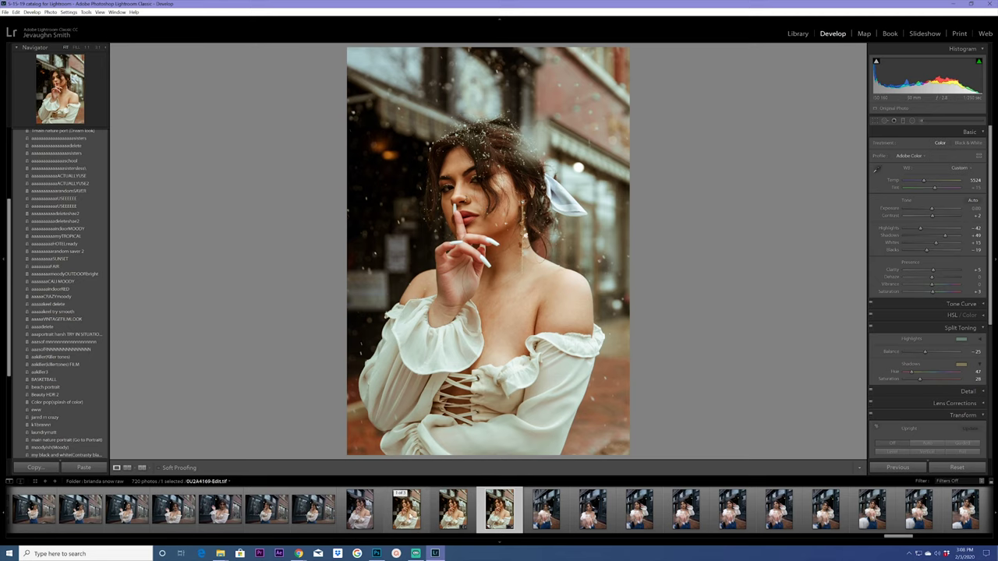
pyautogui.click(406, 511)
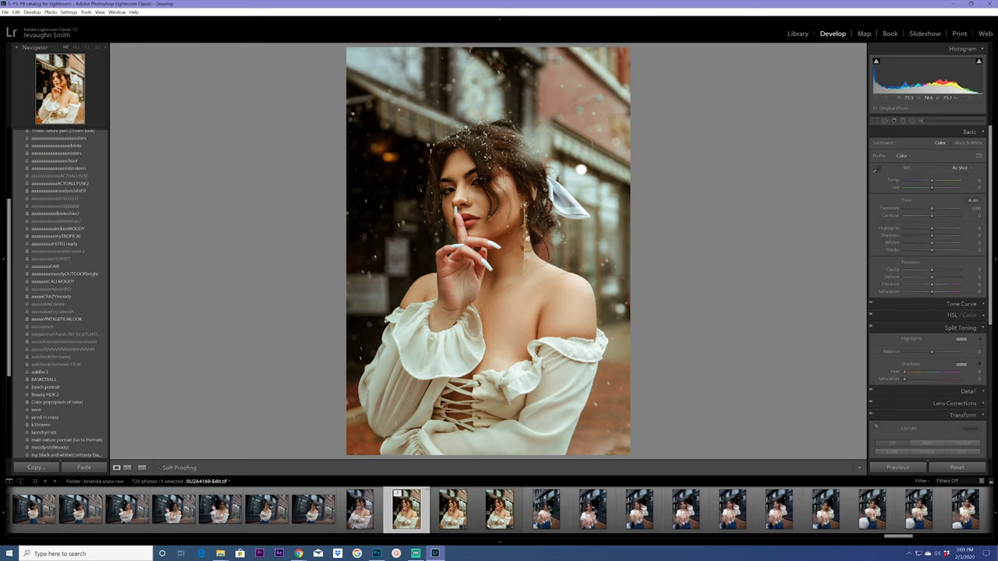
# View the finished landscape photo 0U2A4158-Edit.tif of the woman in the white top and inspect her face up close.
pyautogui.moveTo(898, 537); pyautogui.dragTo(889, 559)
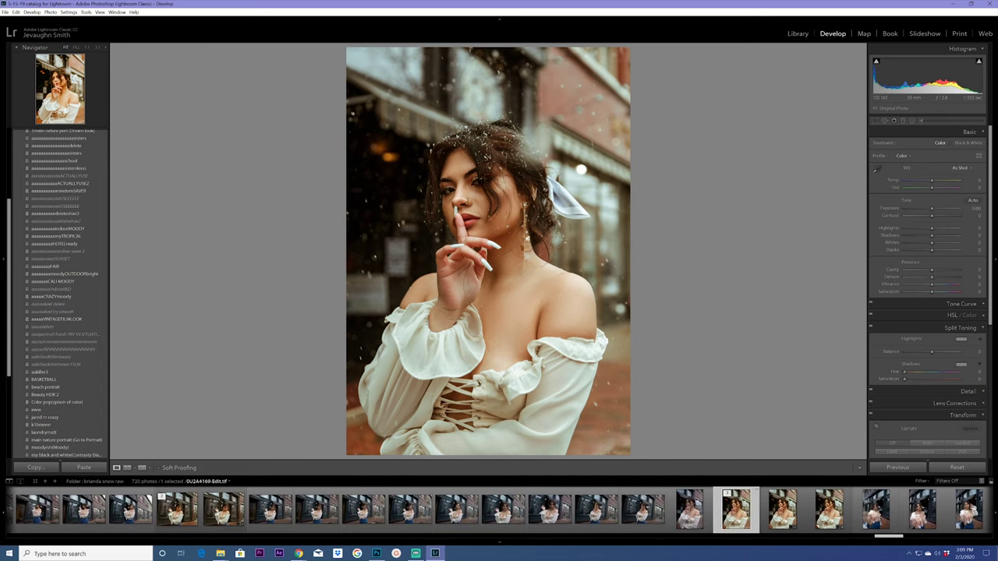
pyautogui.click(185, 521)
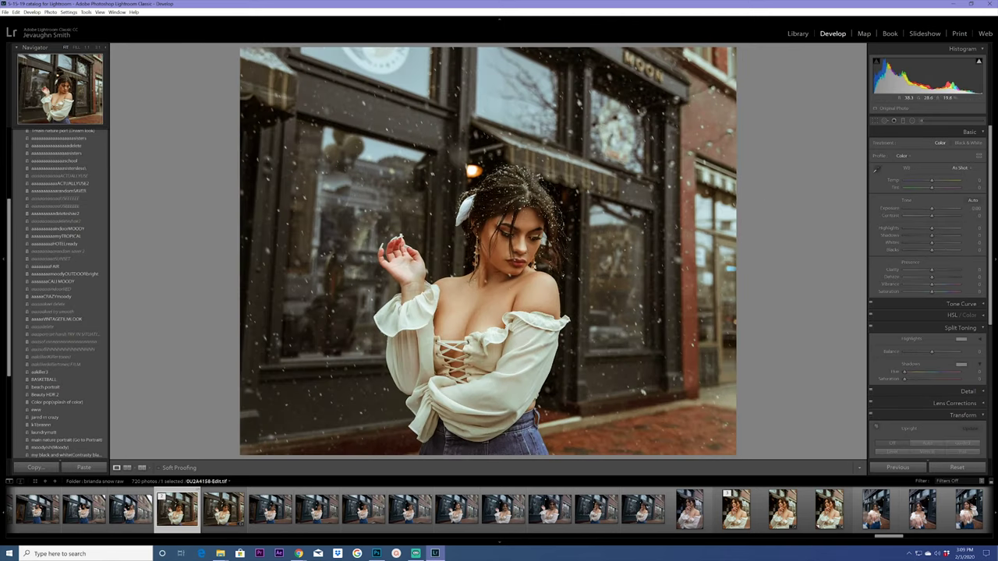
pyautogui.press('z')
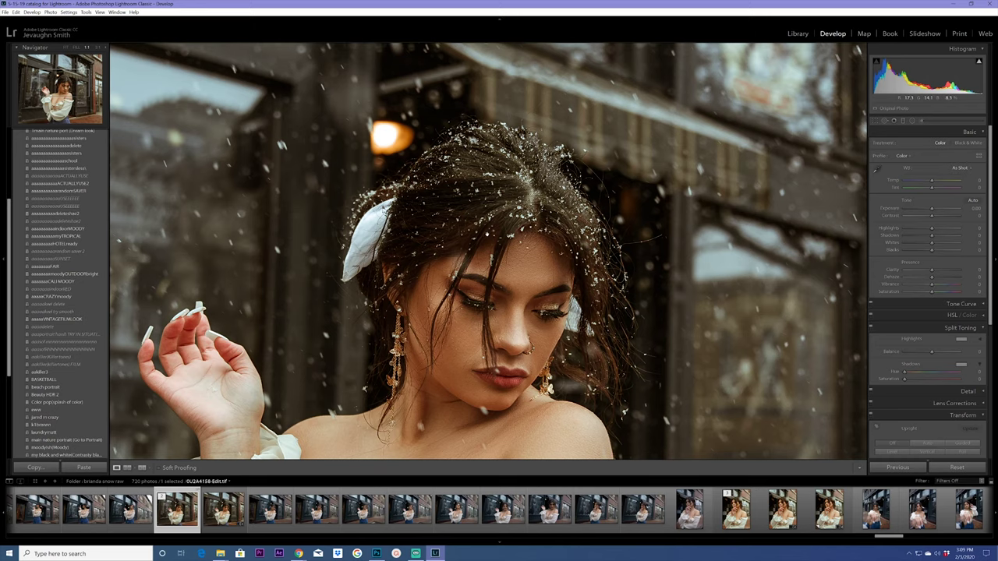
pyautogui.press('z')
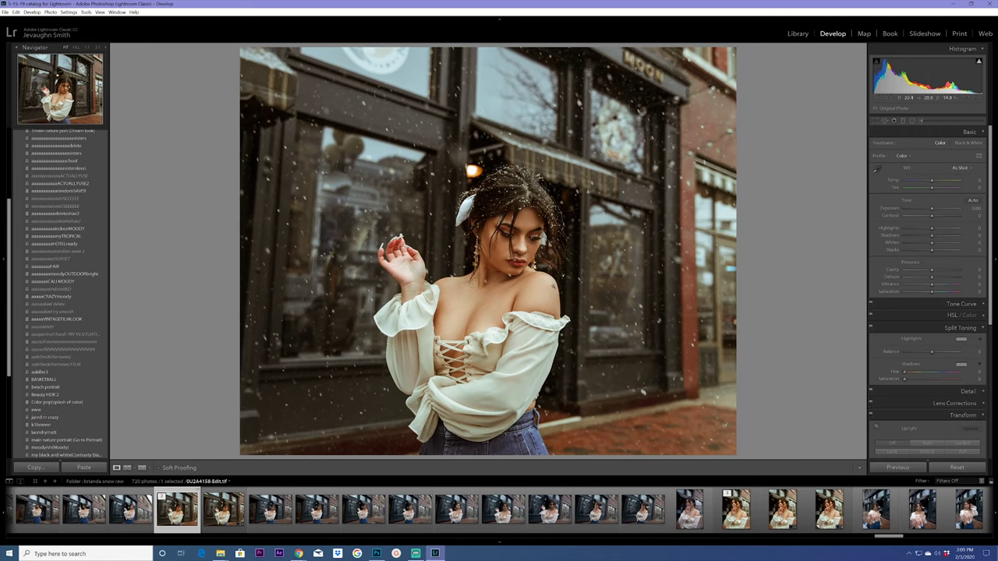
# Compare the finished TIF with the raw version 0U2A4158.CR3, and examine the raw edit before and after side by side.
pyautogui.click(223, 511)
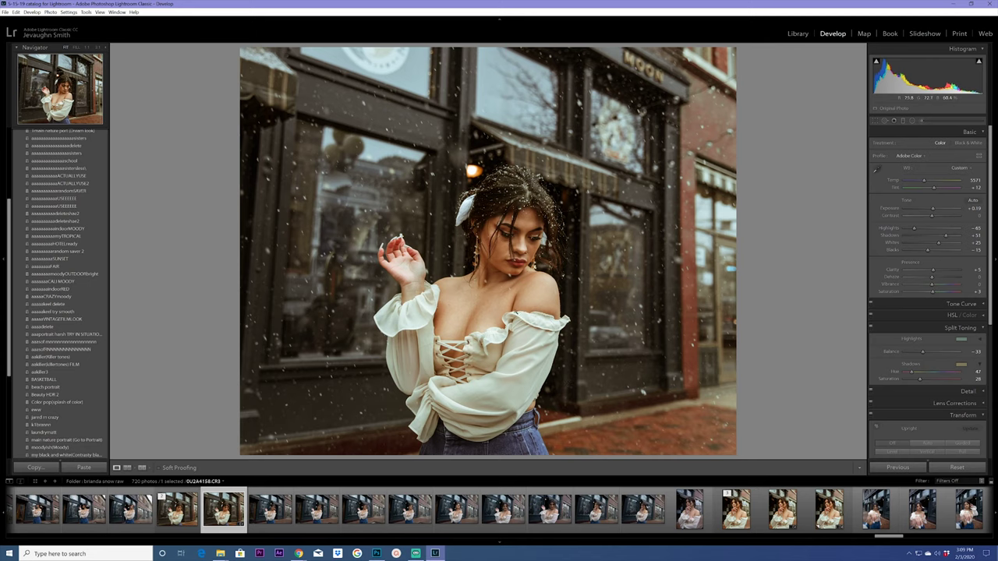
pyautogui.click(180, 514)
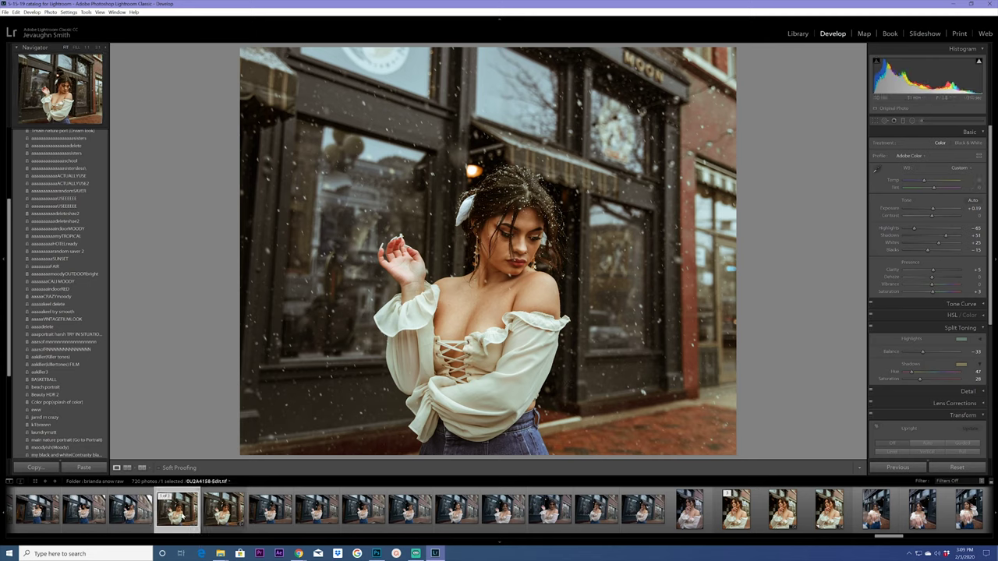
pyautogui.click(224, 510)
pyautogui.click(142, 467)
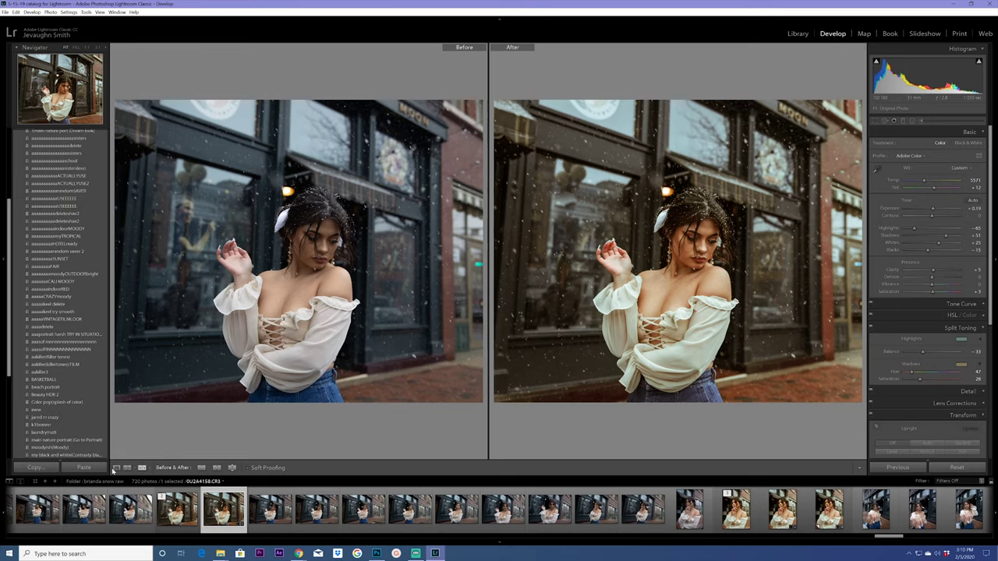
pyautogui.click(115, 468)
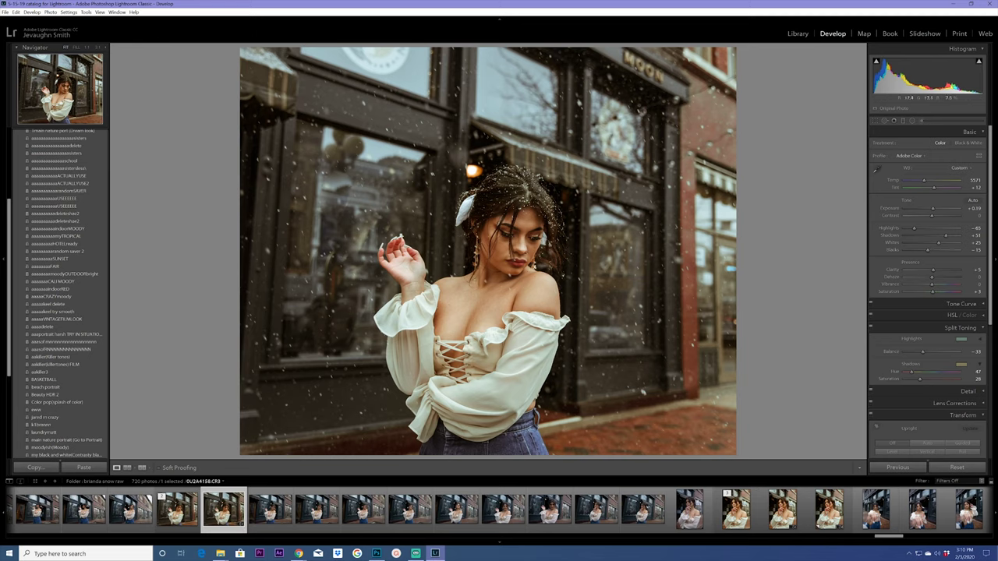
# Find the finished portrait of the woman walking in the green satin dress in the Library and open it in Develop.
pyautogui.click(797, 33)
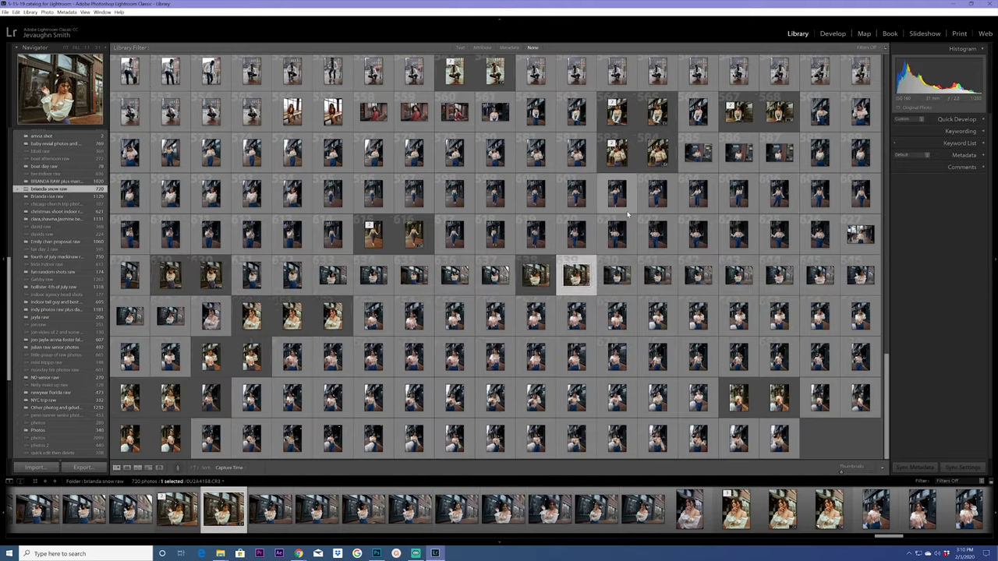
pyautogui.scroll(10, 627, 213)
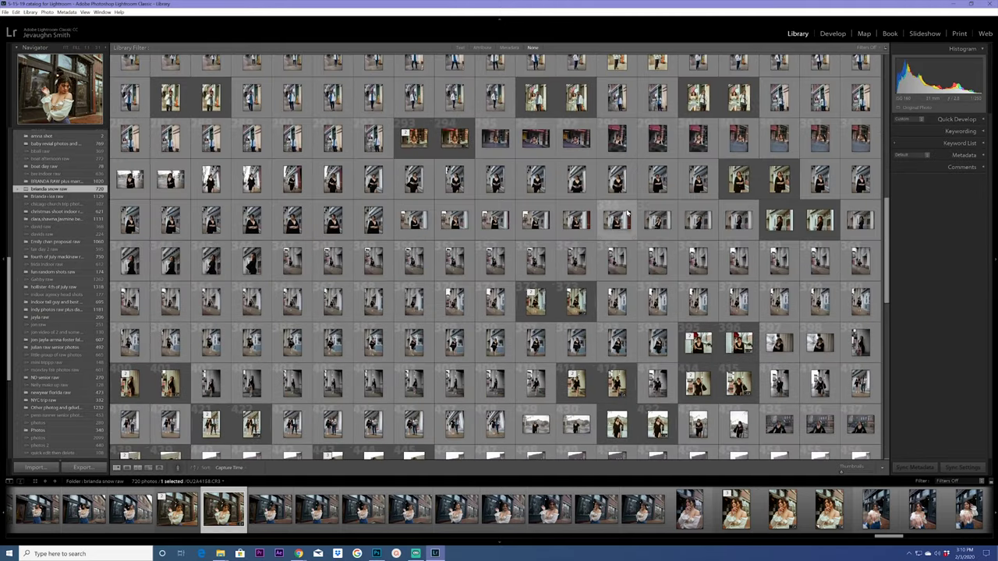
pyautogui.scroll(8, 627, 213)
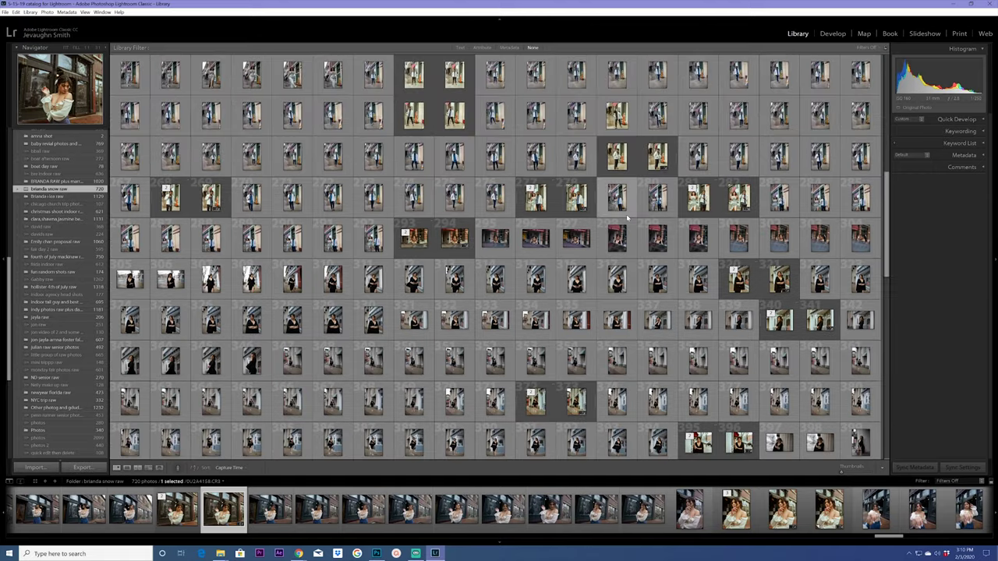
pyautogui.scroll(6, 627, 218)
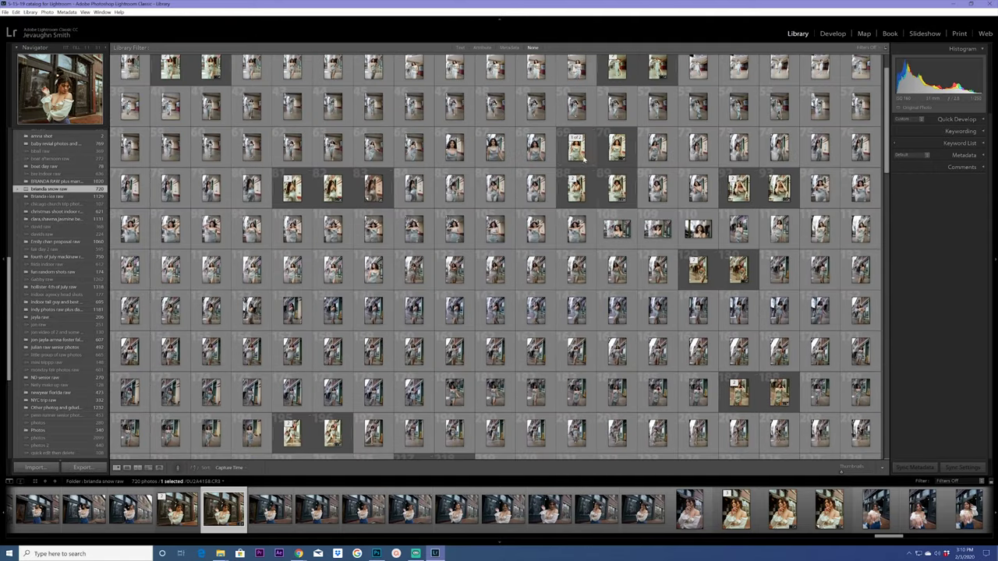
pyautogui.press('d')
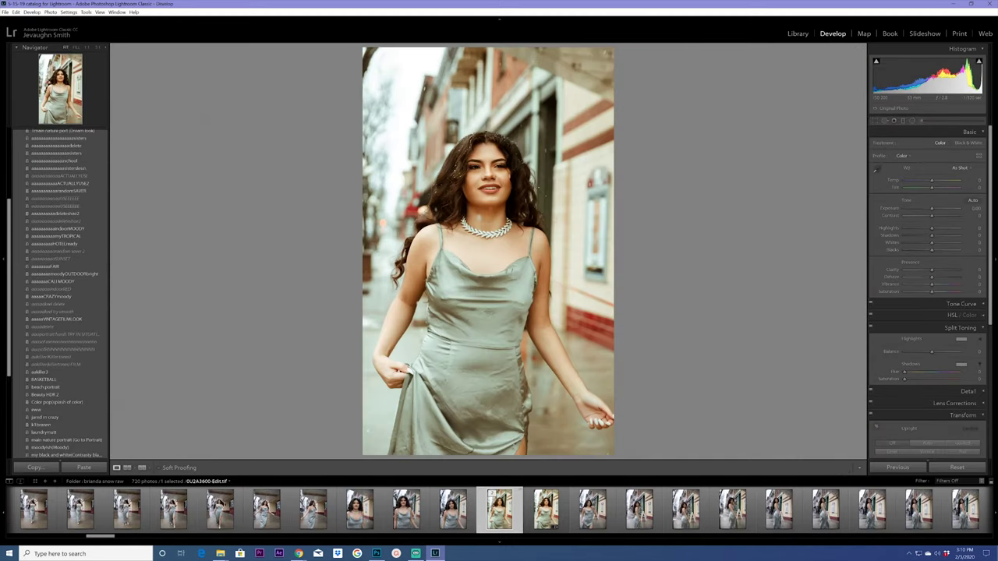
# Switch to the Instagram profile in Chrome, browse the posted photos, view the green satin dress post, and return to Lightroom.
pyautogui.hotkey('alt', 'Tab')
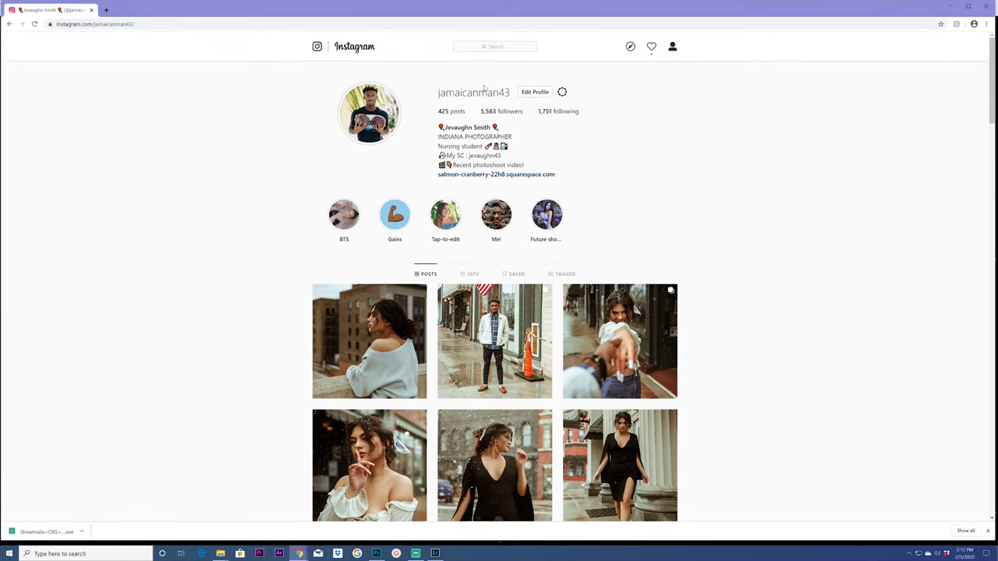
pyautogui.scroll(-3, 784, 214)
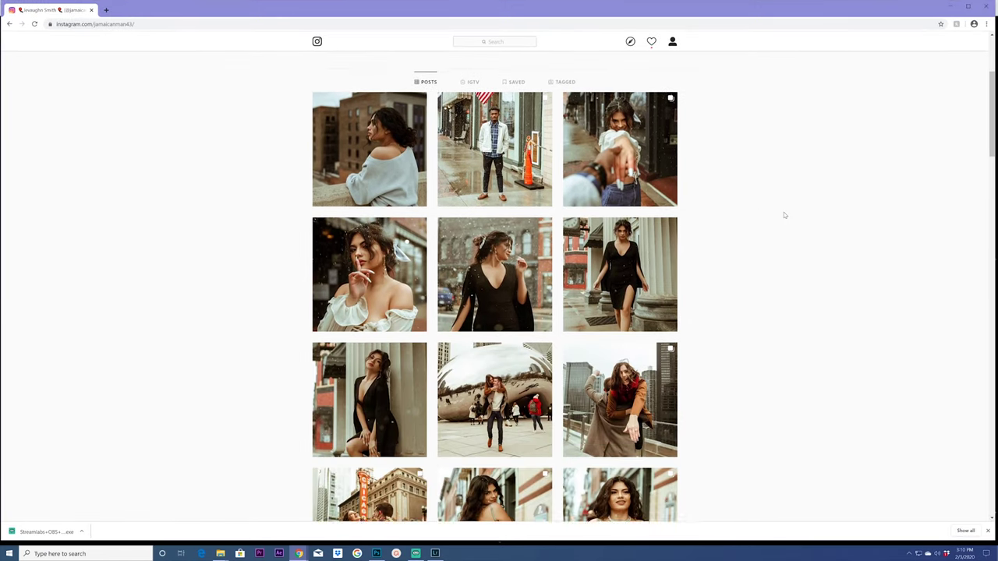
pyautogui.scroll(2, 784, 214)
pyautogui.scroll(-2, 784, 215)
pyautogui.scroll(-2, 784, 214)
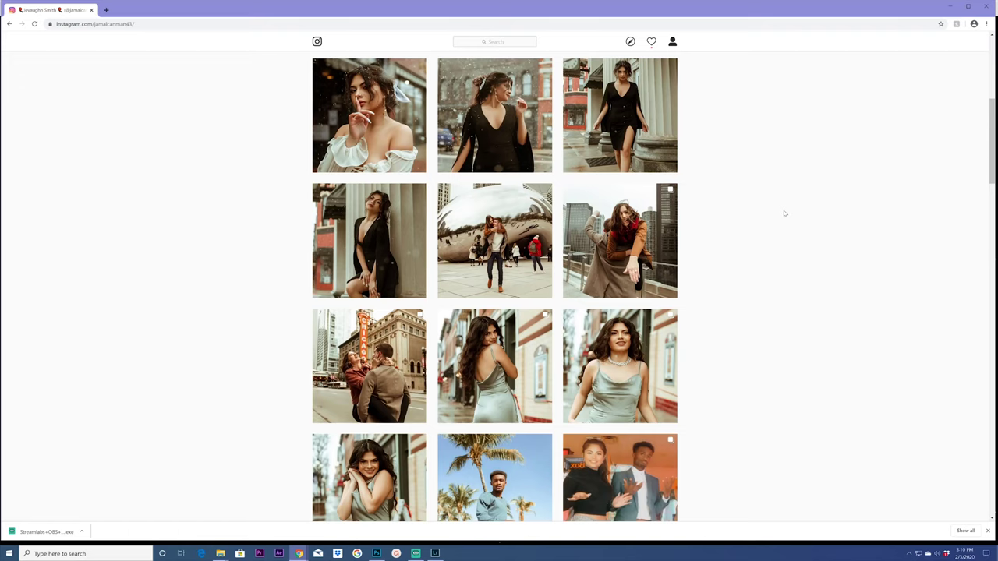
pyautogui.scroll(1, 775, 214)
pyautogui.scroll(-2, 527, 421)
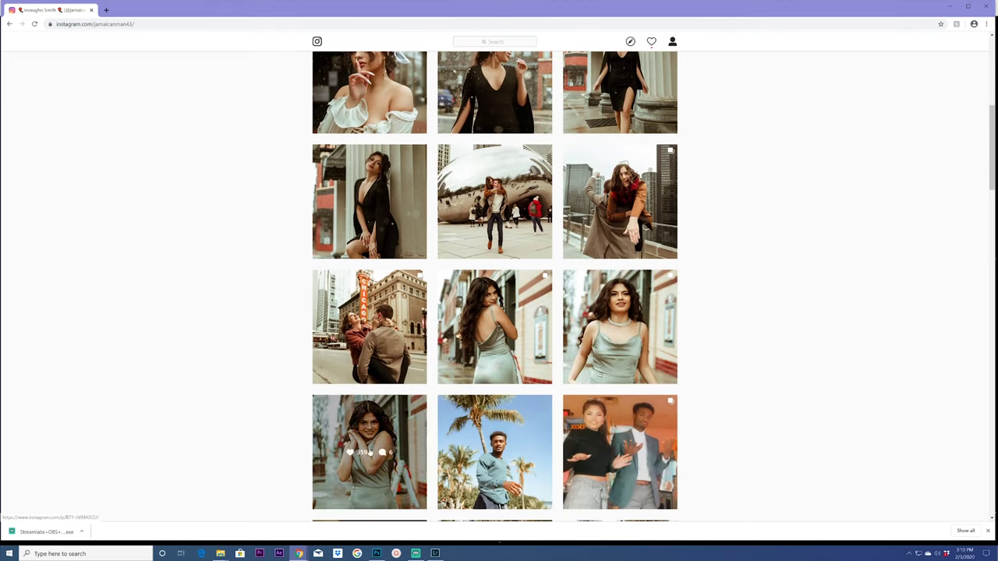
pyautogui.click(629, 349)
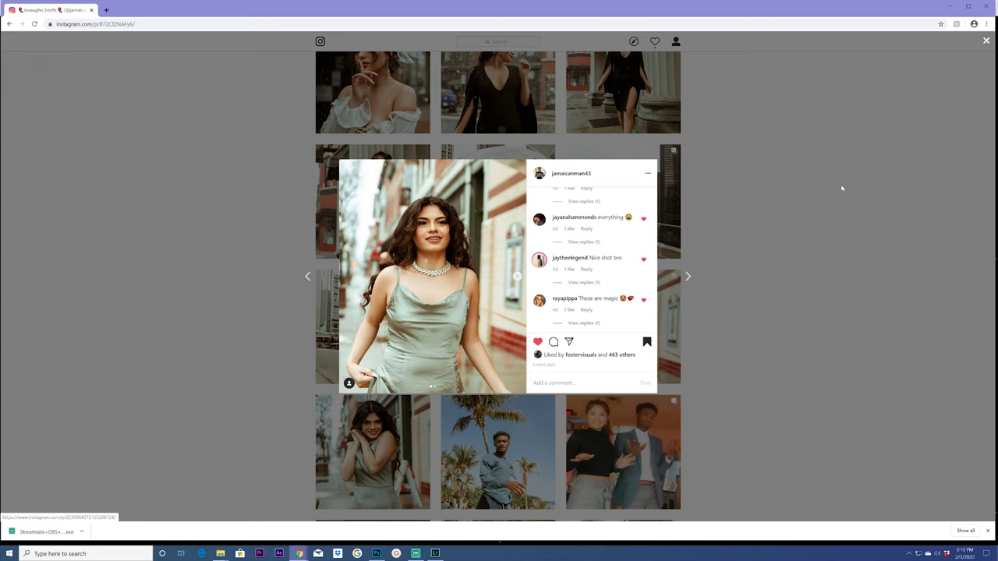
pyautogui.click(838, 177)
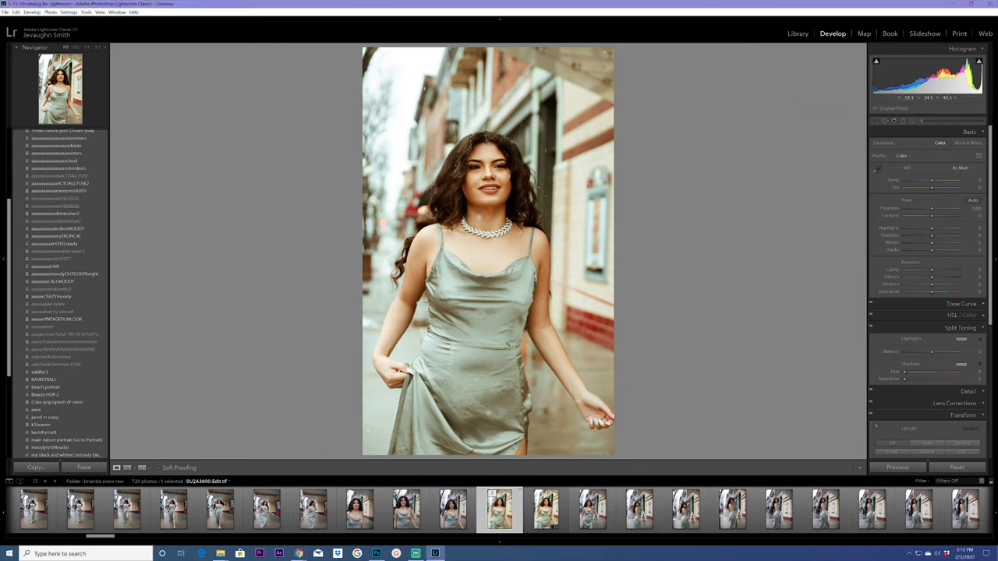
# Compare the Lightroom edit of the green satin dress portrait with its finished TIF version.
pyautogui.click(546, 513)
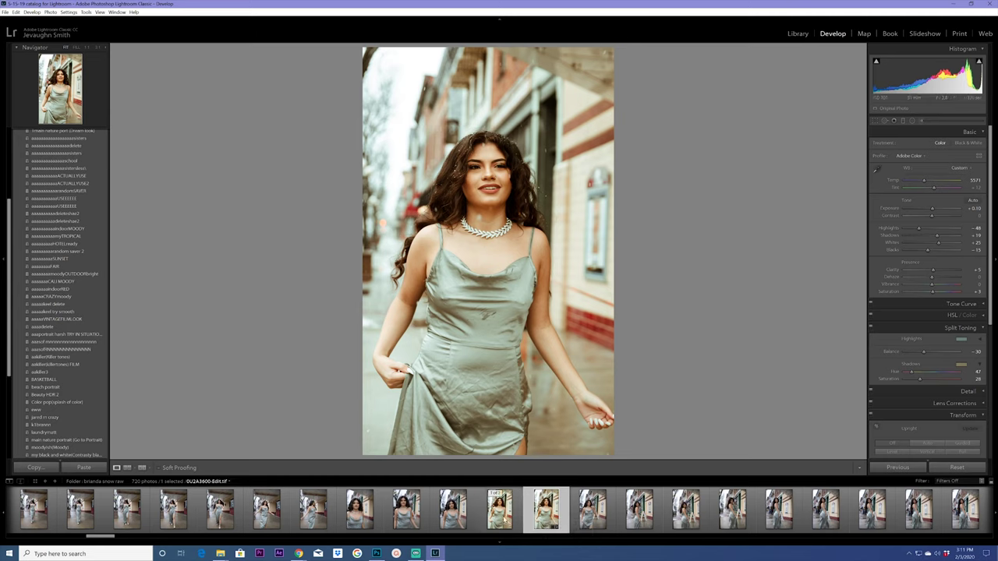
pyautogui.click(502, 511)
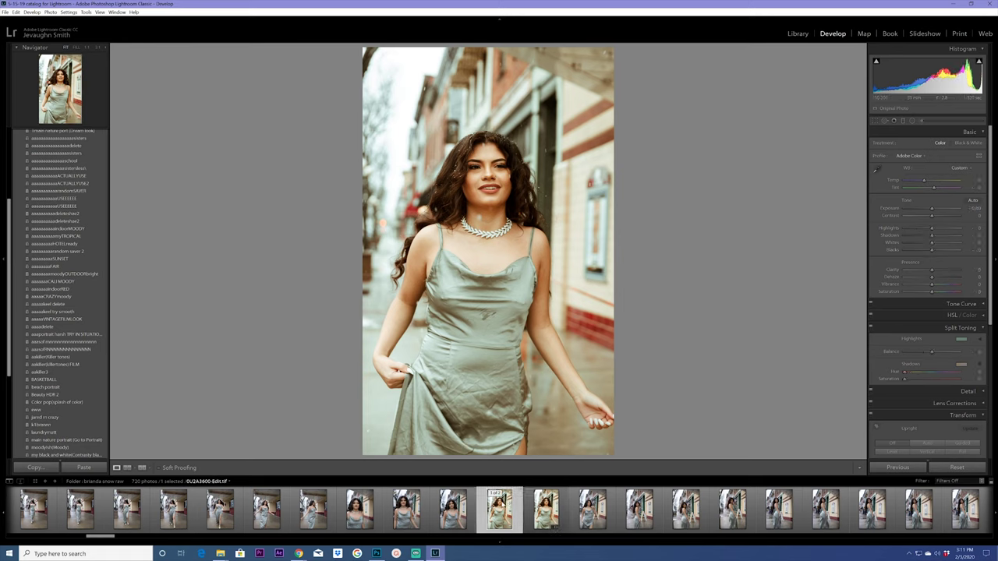
# Compare the before and after of the raw 0U2A3600.CR3 portrait side by side, and return to the single-photo view.
pyautogui.click(558, 521)
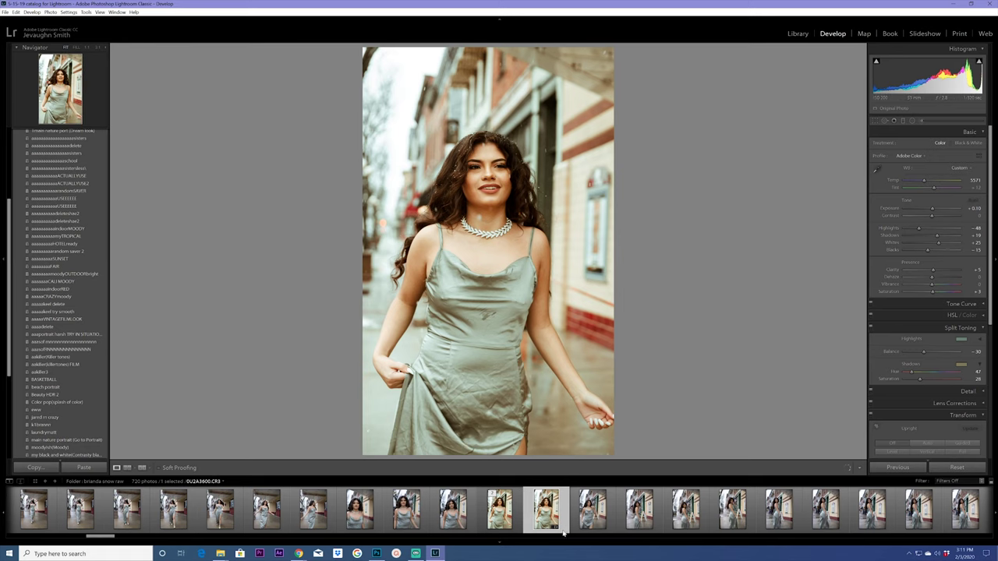
pyautogui.click(141, 468)
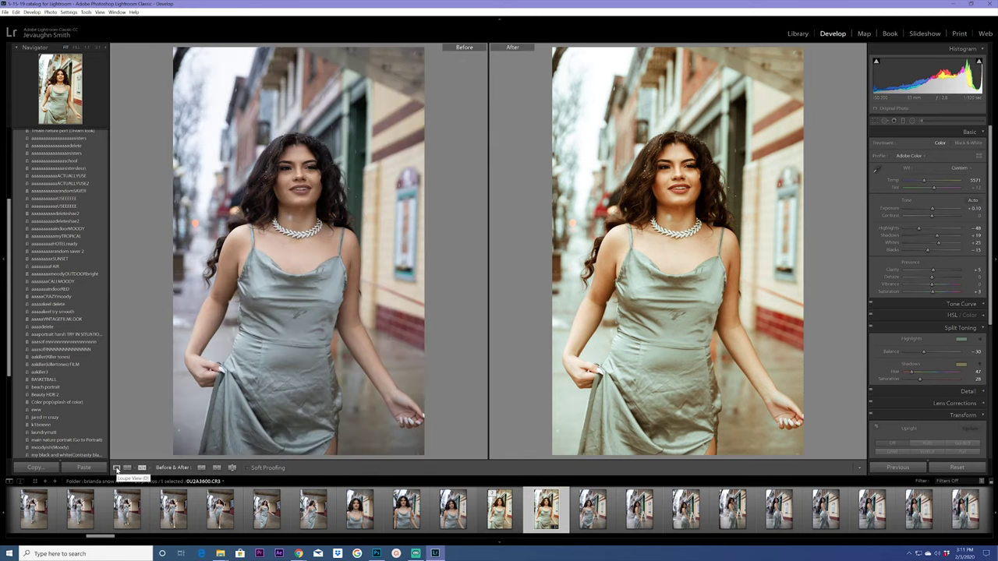
pyautogui.click(116, 468)
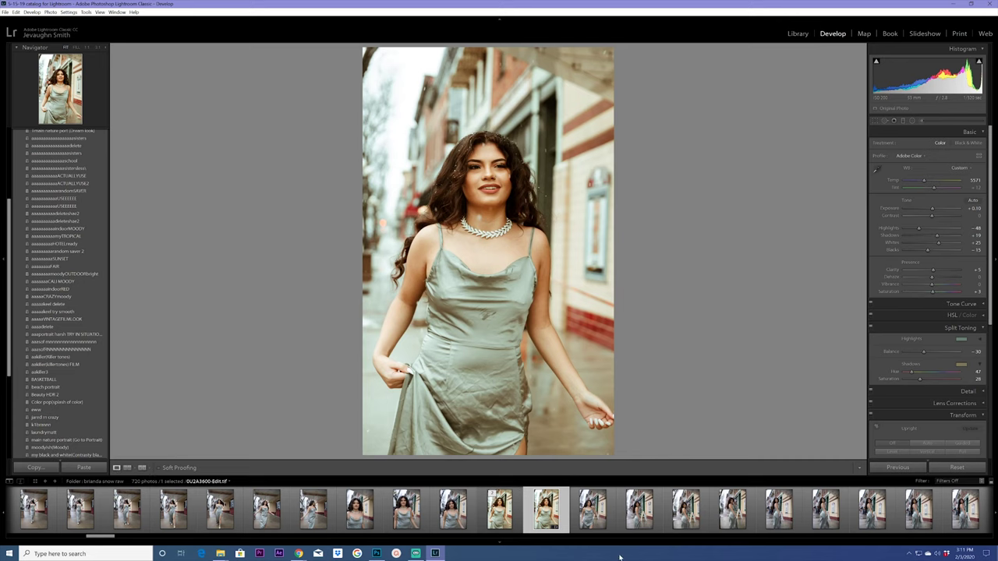
# Create a virtual copy of 0U2A3600.CR3, reset its develop settings, and apply the killer tones preset.
pyautogui.rightClick(552, 518)
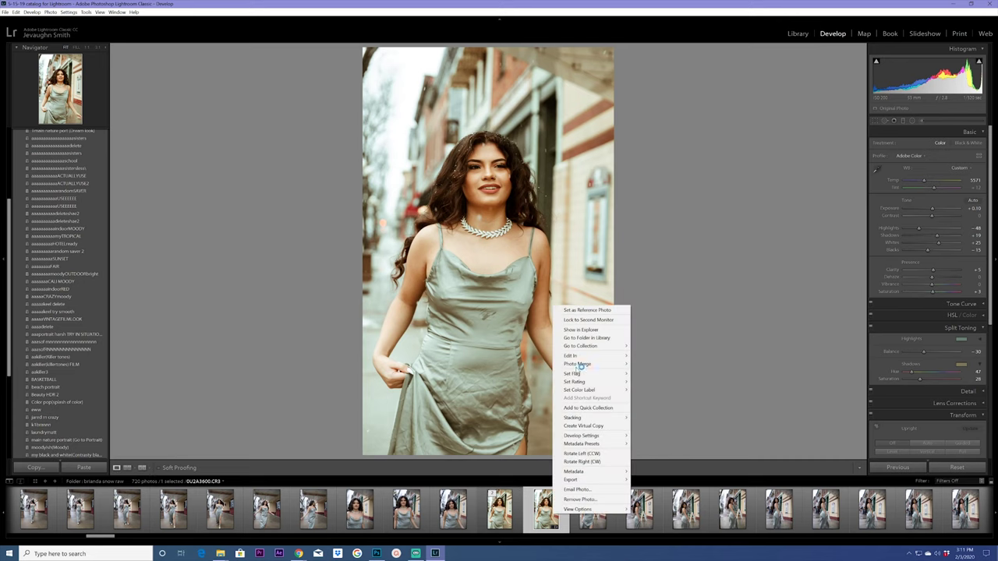
pyautogui.click(593, 426)
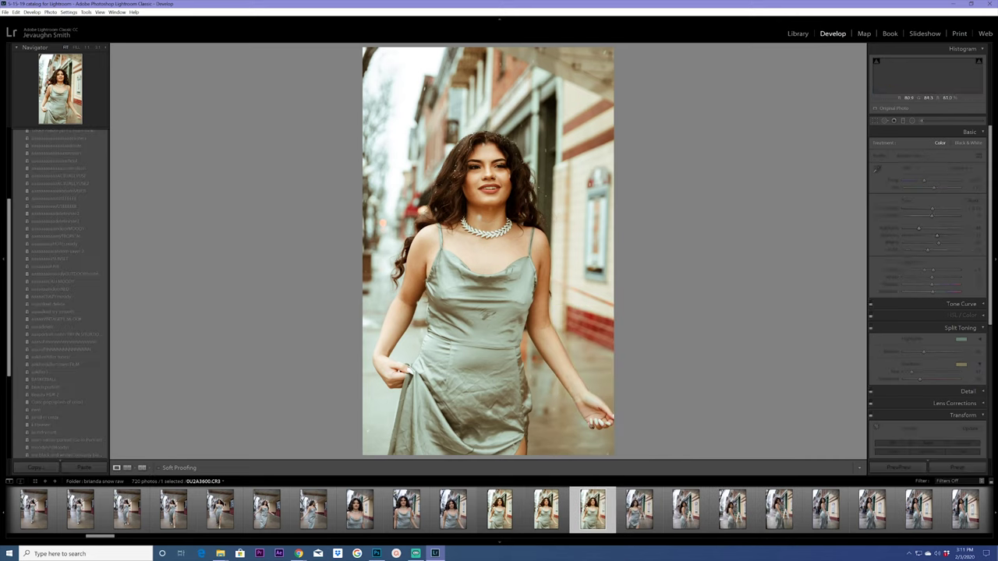
pyautogui.click(956, 467)
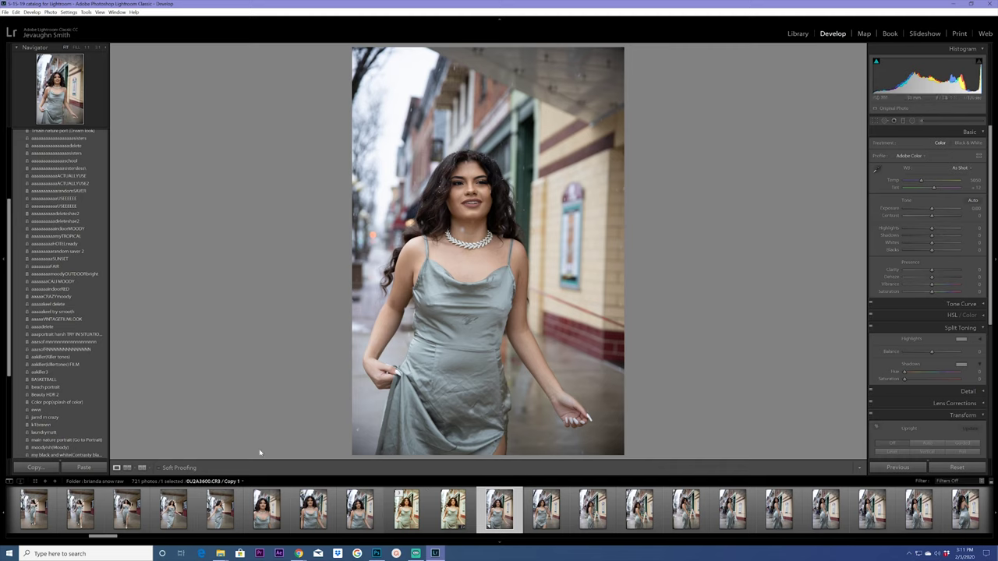
pyautogui.click(88, 360)
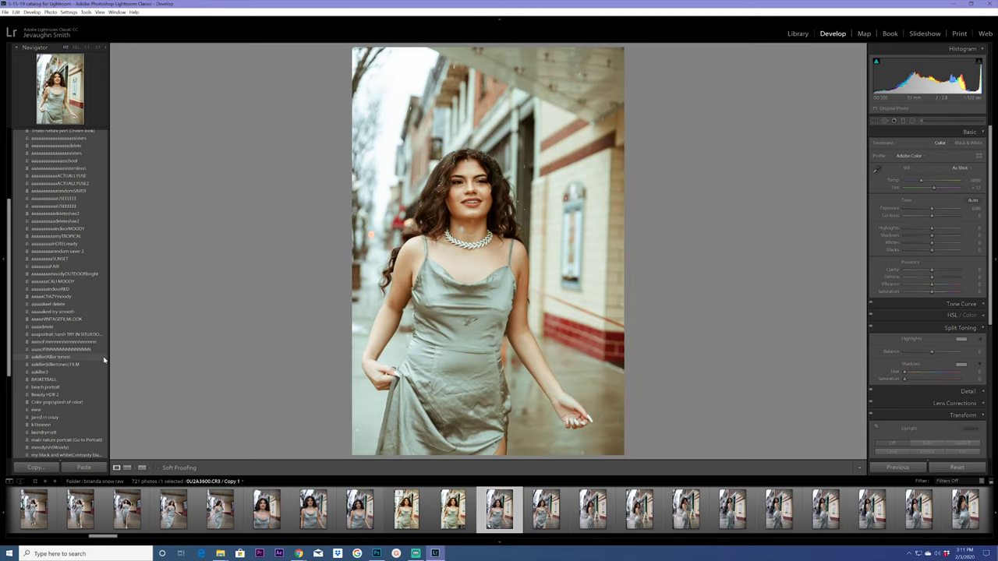
pyautogui.click(106, 357)
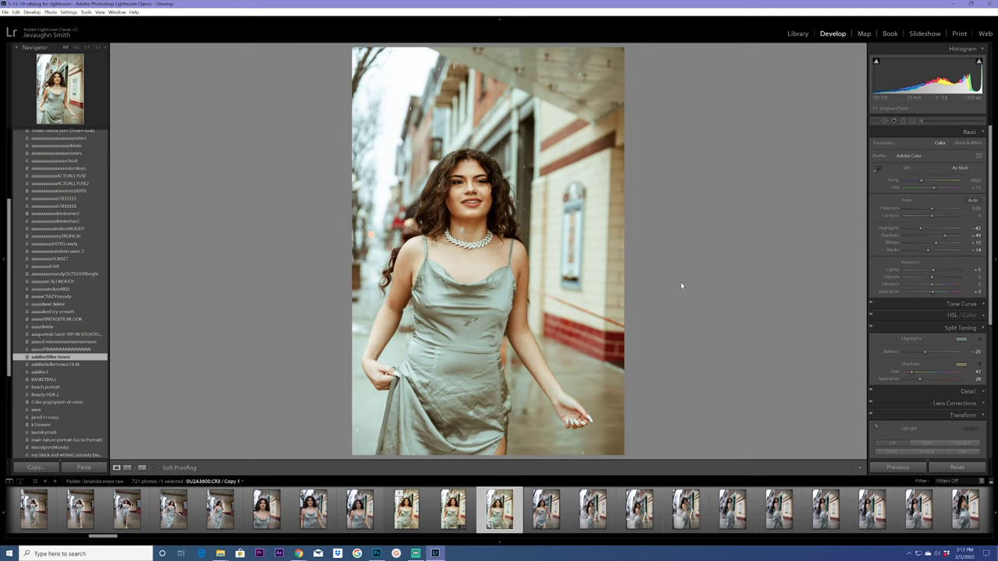
# Straighten the virtual copy slightly and crop it tighter around the woman, trimming the top, bottom and street side.
pyautogui.click(875, 121)
pyautogui.moveTo(929, 164); pyautogui.dragTo(928, 162)
pyautogui.moveTo(621, 53); pyautogui.dragTo(590, 75)
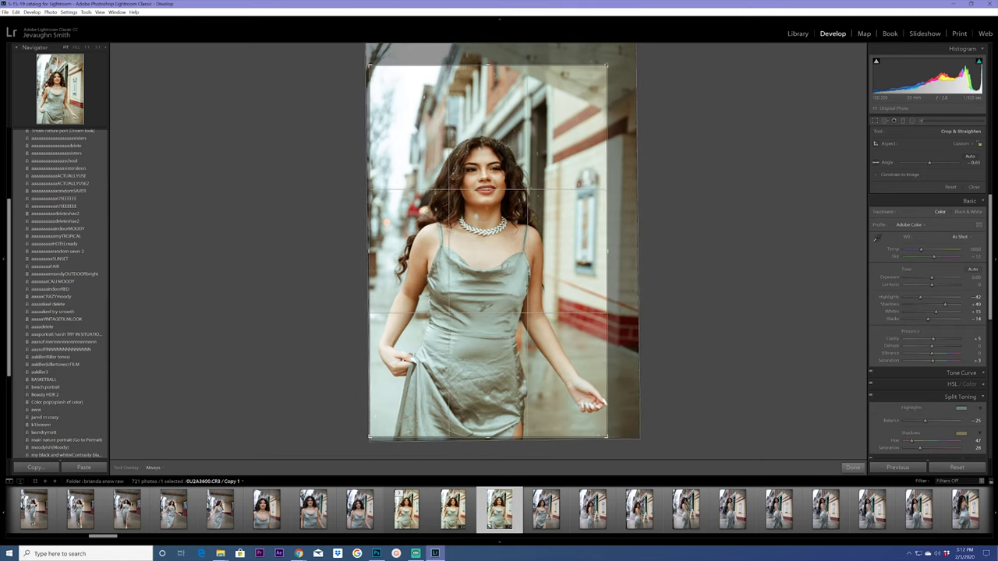
pyautogui.moveTo(607, 438); pyautogui.dragTo(609, 429)
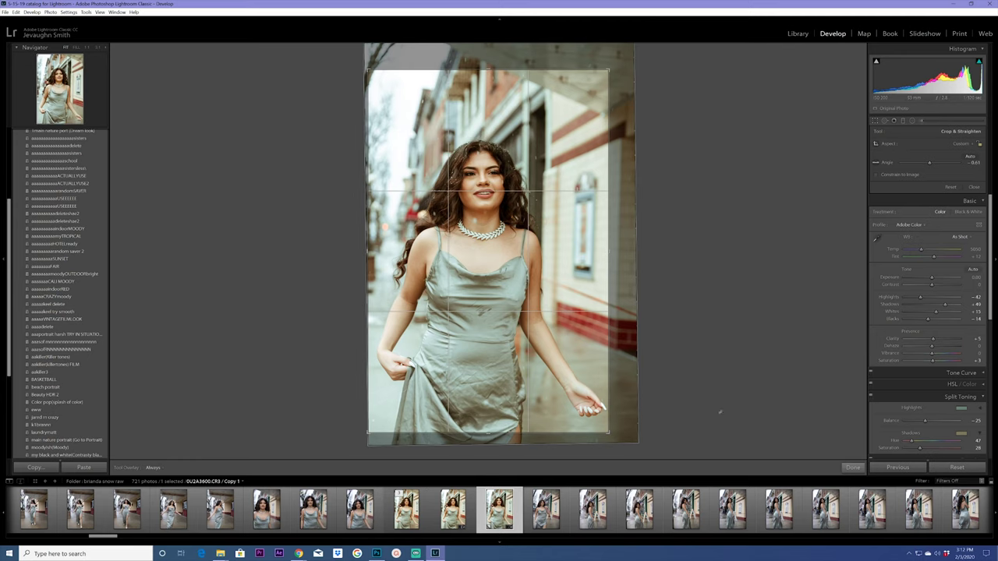
pyautogui.click(849, 467)
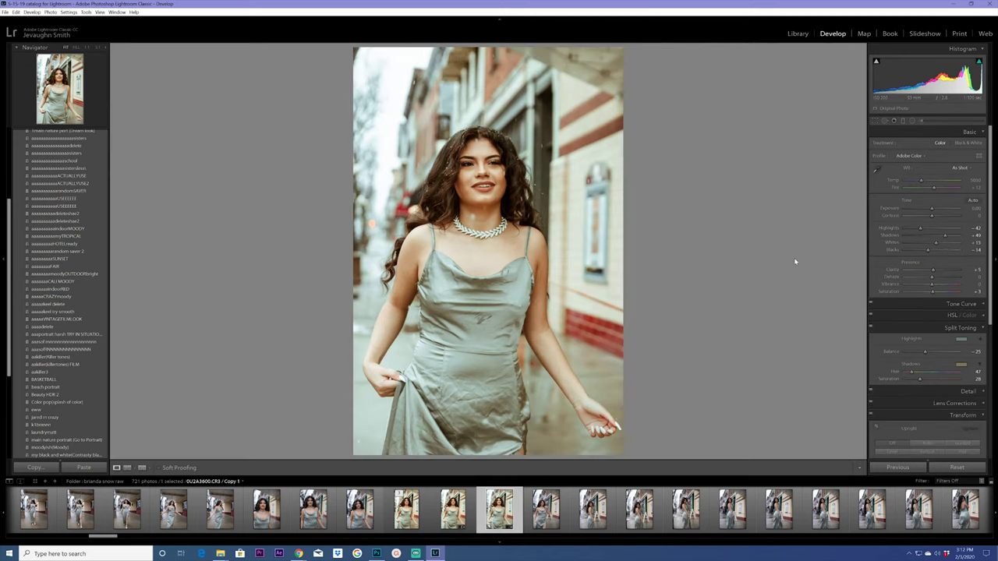
# Inspect the face up close, and set the temperature to 5333, contrast to +4 and exposure to -0.19.
pyautogui.click(495, 166)
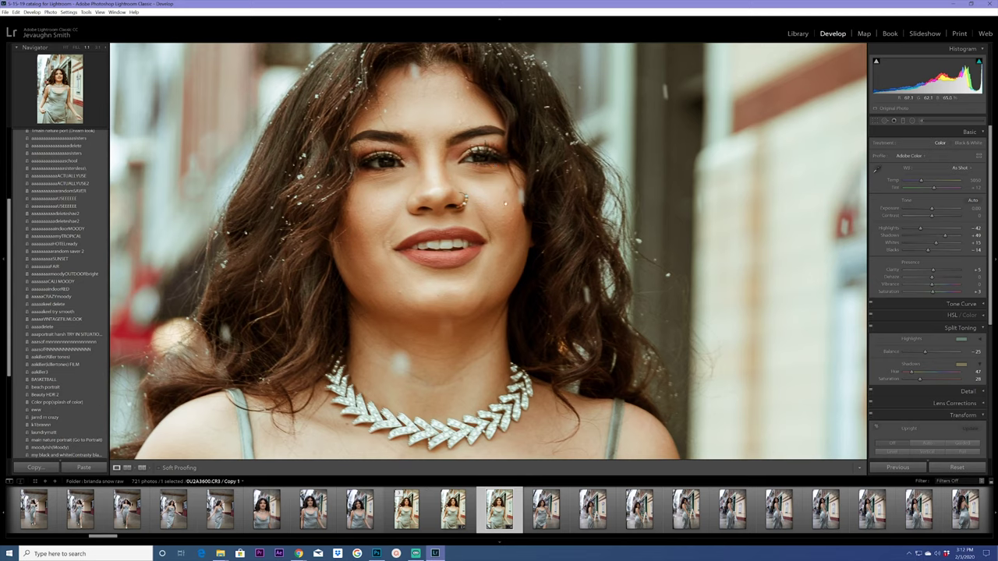
pyautogui.click(499, 233)
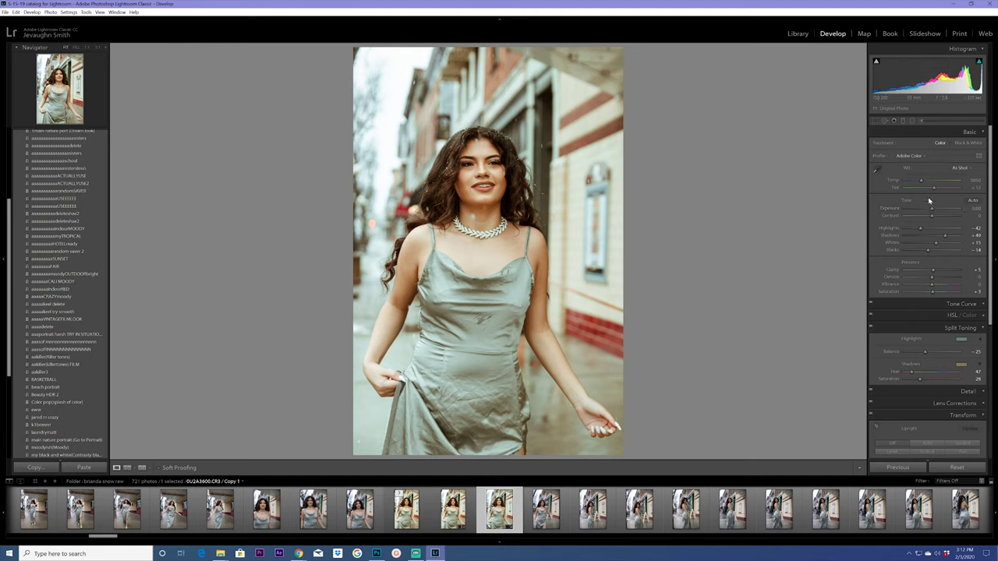
pyautogui.moveTo(921, 183); pyautogui.dragTo(924, 184)
pyautogui.moveTo(932, 218); pyautogui.dragTo(931, 212)
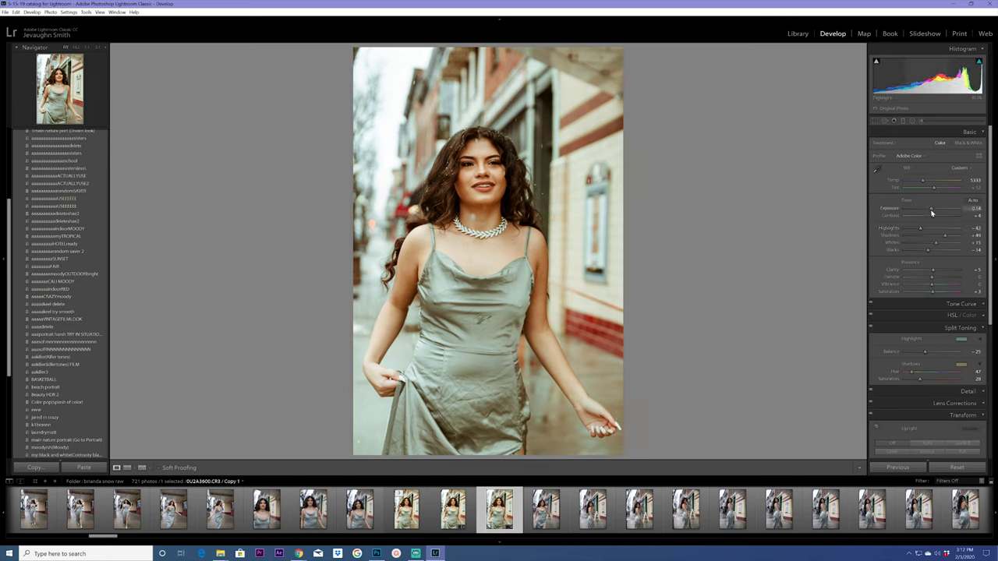
pyautogui.moveTo(931, 212); pyautogui.dragTo(930, 213)
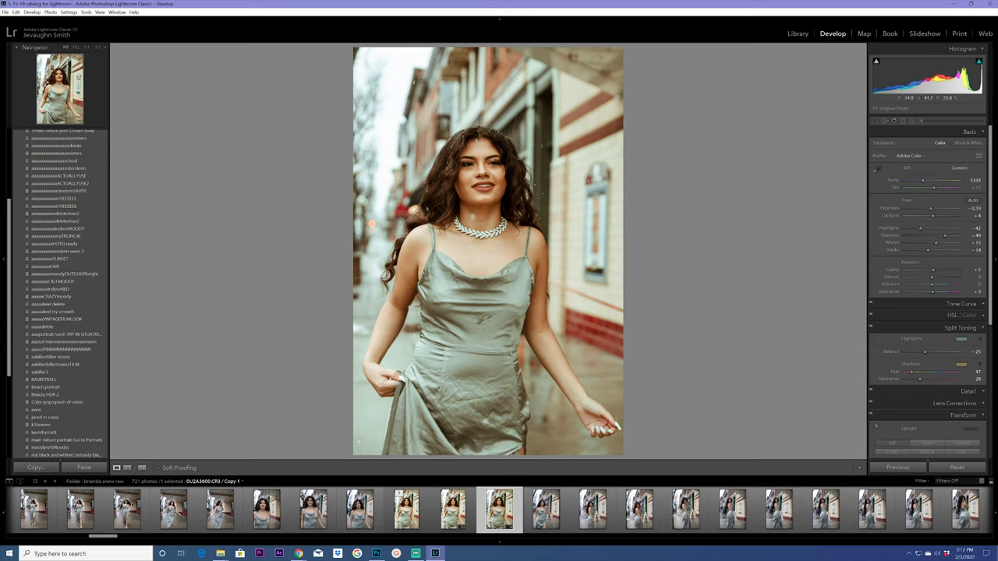
# Heal the dark wet marks on the front of the satin dress with the Spot Removal tool.
pyautogui.click(483, 316)
pyautogui.press('q')
pyautogui.scroll(-3, 493, 355)
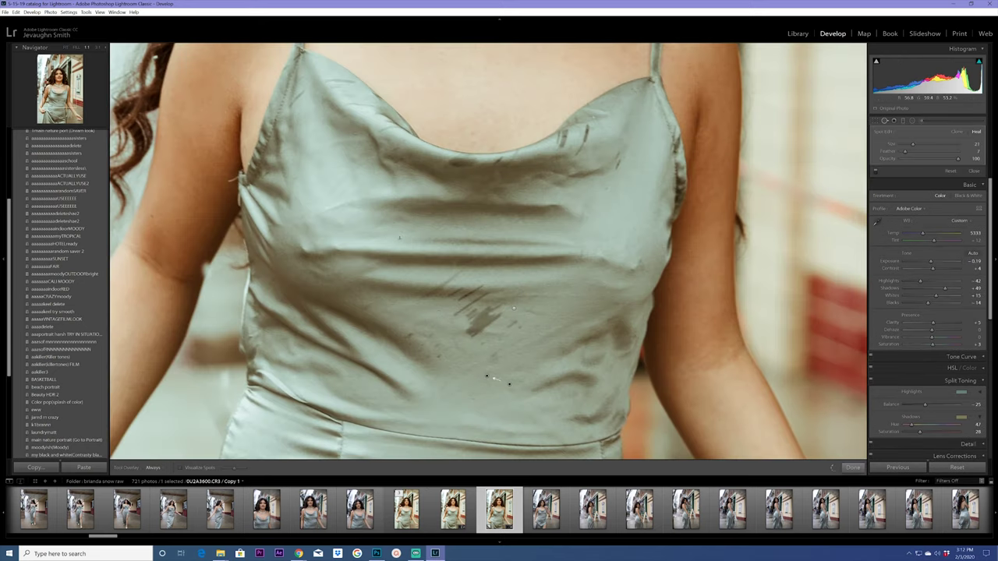
pyautogui.moveTo(426, 296); pyautogui.dragTo(459, 274)
pyautogui.moveTo(464, 315)
pyautogui.mouseDown()
pyautogui.moveTo(503, 311)
pyautogui.moveTo(479, 288)
pyautogui.moveTo(503, 328)
pyautogui.moveTo(504, 311)
pyautogui.mouseUp()
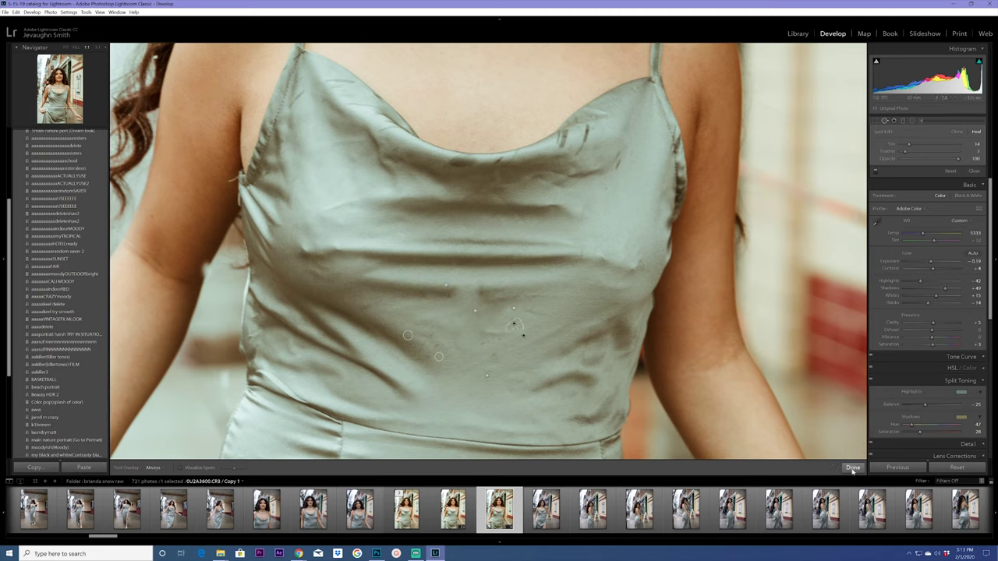
pyautogui.click(852, 467)
# Reopen the crop of the green dress portrait, readjust its frame around the woman, and apply it.
pyautogui.press('z')
pyautogui.press('r')
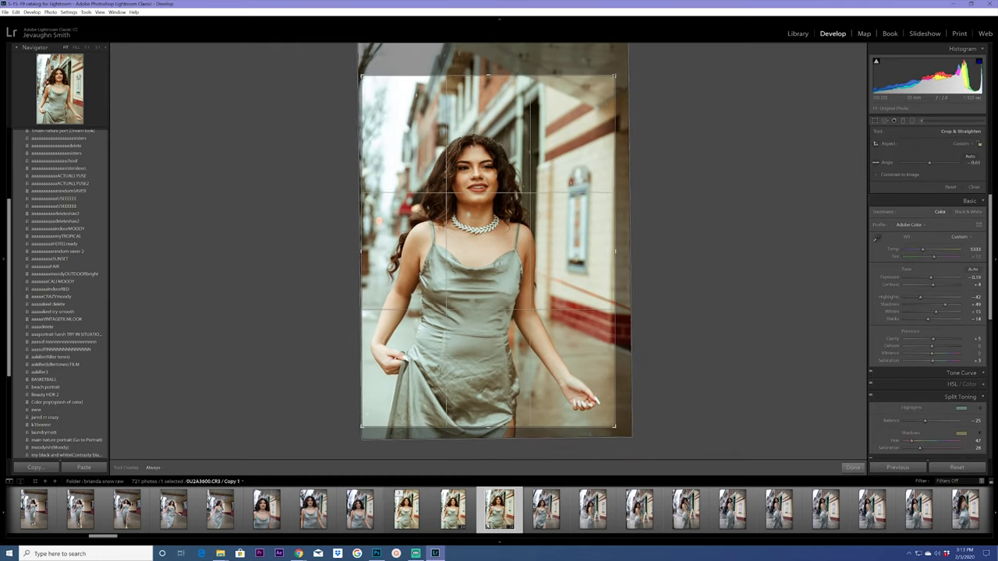
pyautogui.click(852, 467)
# Heal the small spots on the woman's forehead and face with the Spot Removal tool.
pyautogui.press('z')
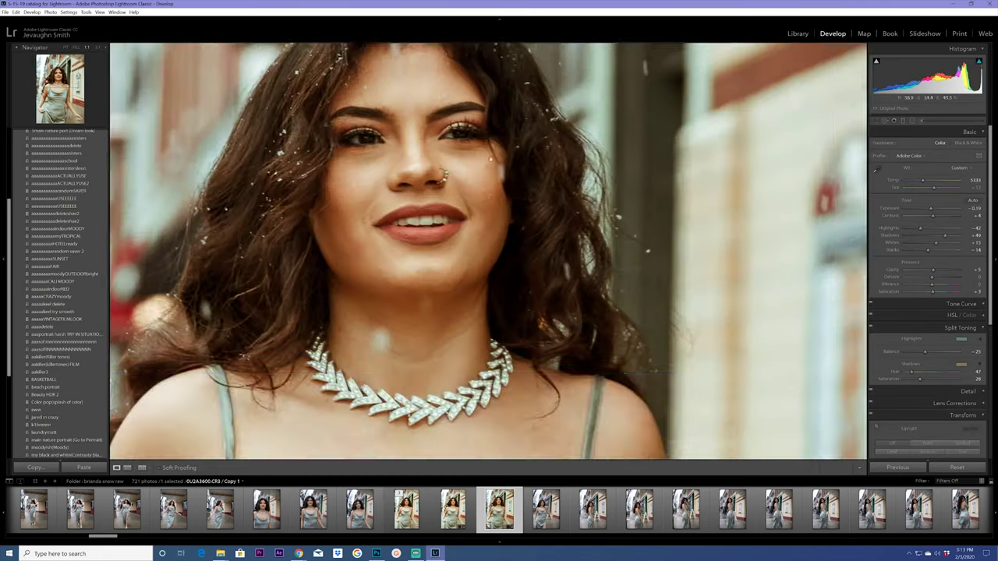
pyautogui.press('q')
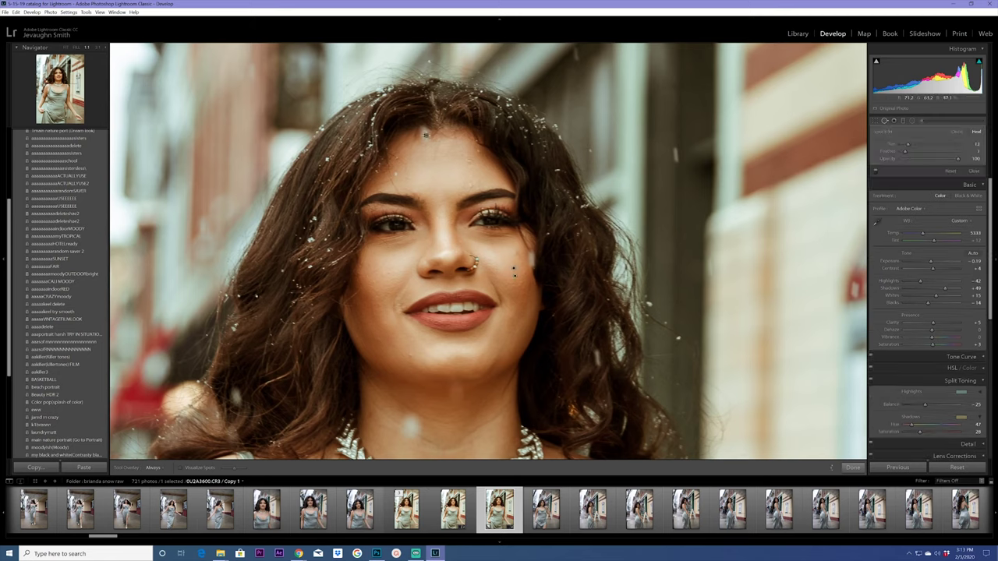
pyautogui.scroll(3, 426, 135)
pyautogui.click(425, 134)
pyautogui.scroll(-3, 527, 285)
pyautogui.click(523, 288)
pyautogui.click(361, 320)
pyautogui.click(852, 467)
# Heal the small mark on the woman's forearm near the wrist with the Spot Removal tool.
pyautogui.click(569, 394)
pyautogui.press('q')
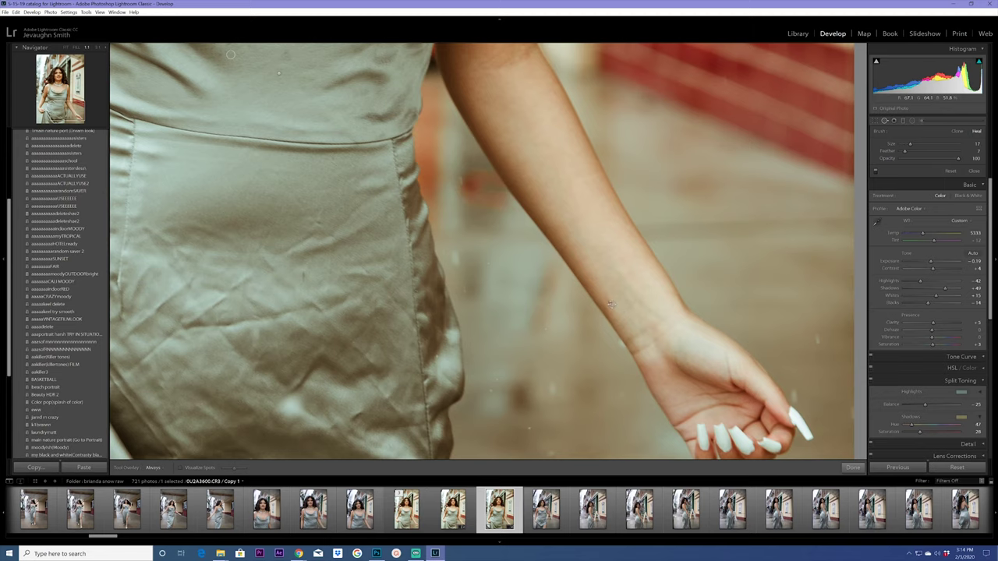
pyautogui.click(609, 301)
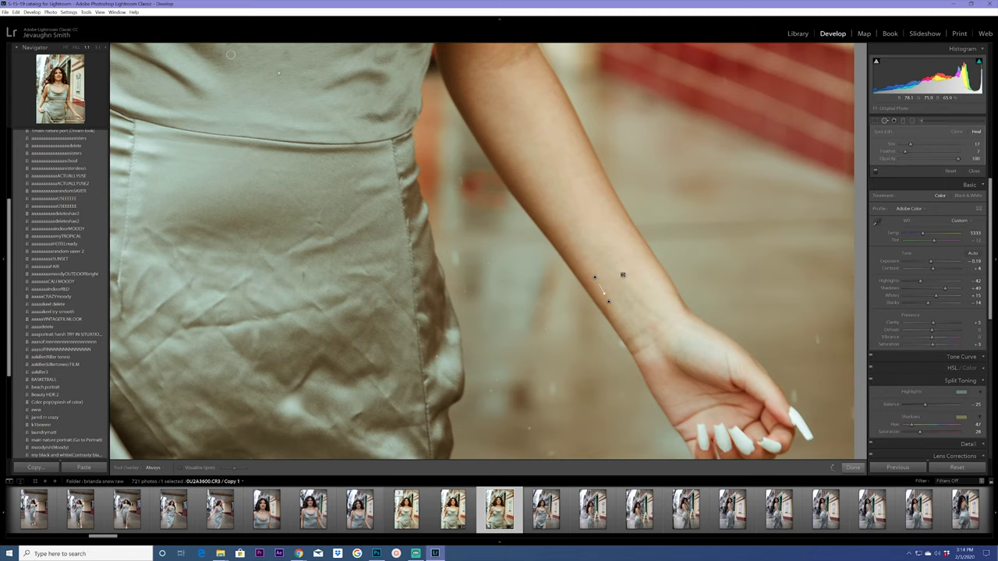
pyautogui.click(852, 466)
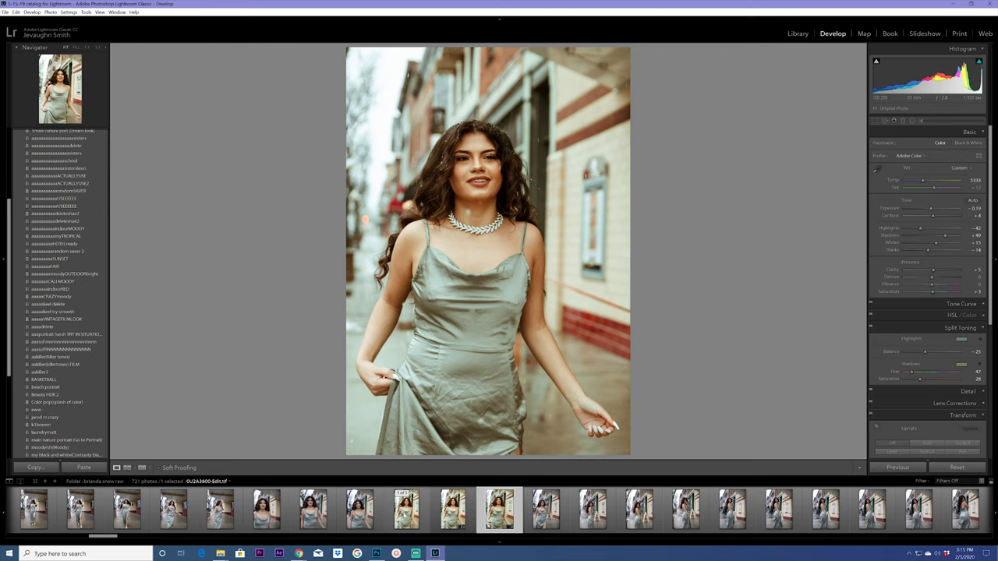
# Open the finished 0U2A3600-Edit.tif for comparison with the new edit and examine its face up close.
pyautogui.click(405, 508)
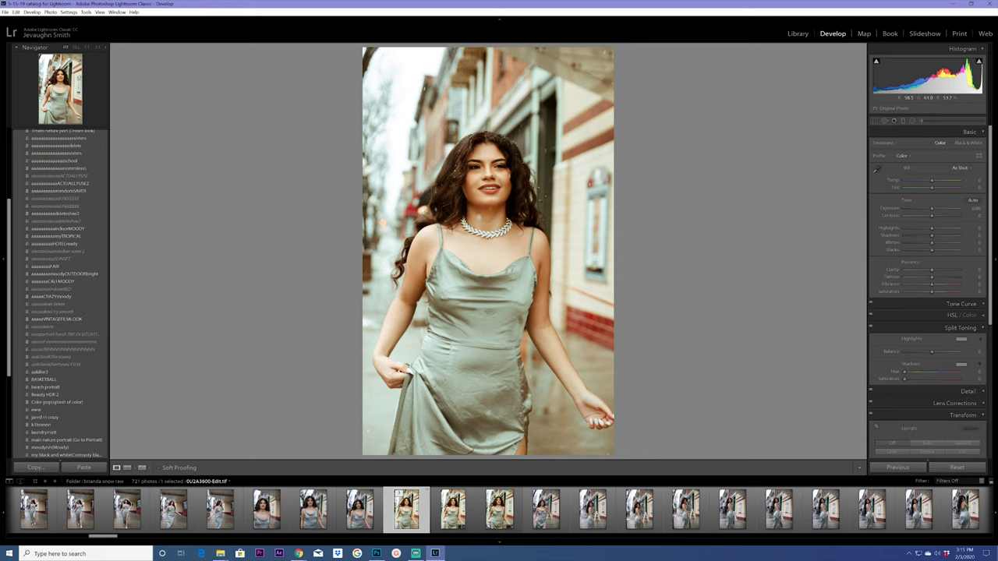
pyautogui.click(494, 170)
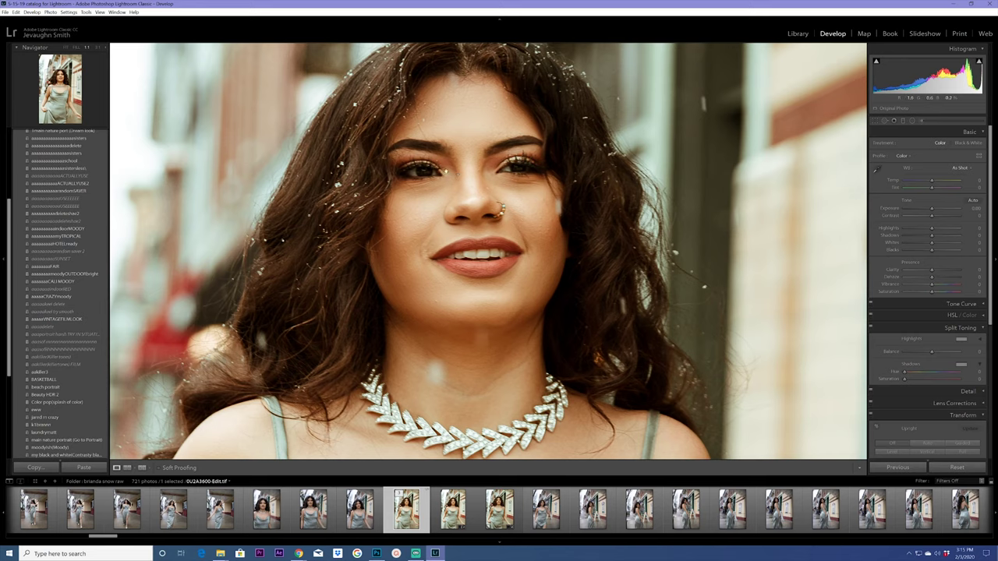
pyautogui.click(484, 203)
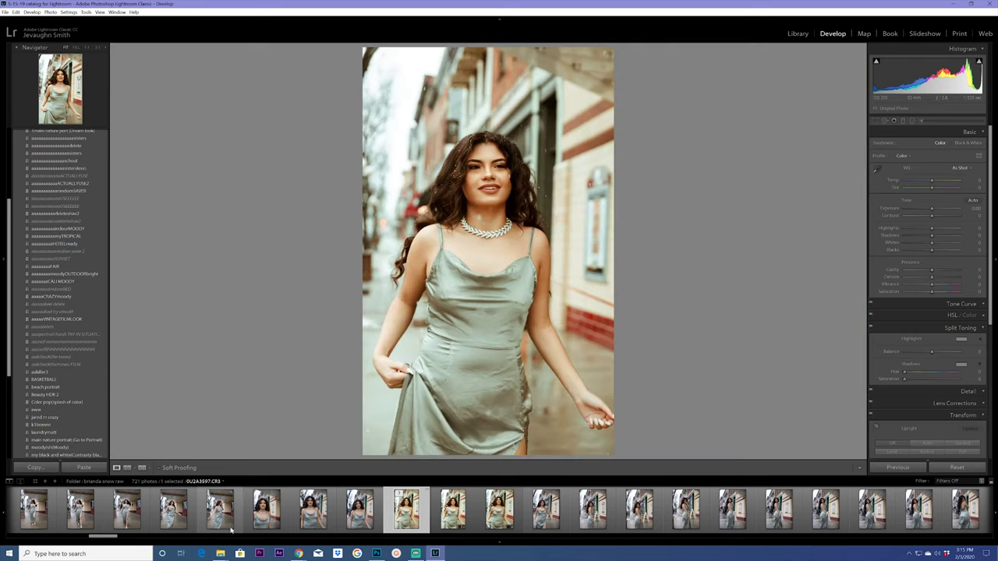
# Find the finished over-the-shoulder portrait 0U2A3611-Edit.tif and compare it with its raw version 0U2A3611.CR3.
pyautogui.moveTo(101, 536); pyautogui.dragTo(117, 537)
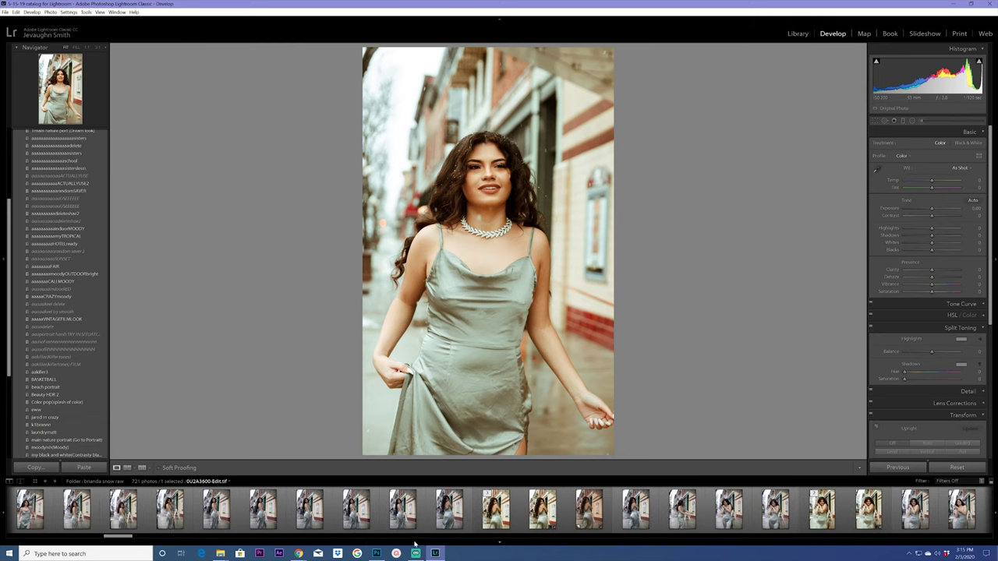
pyautogui.click(495, 530)
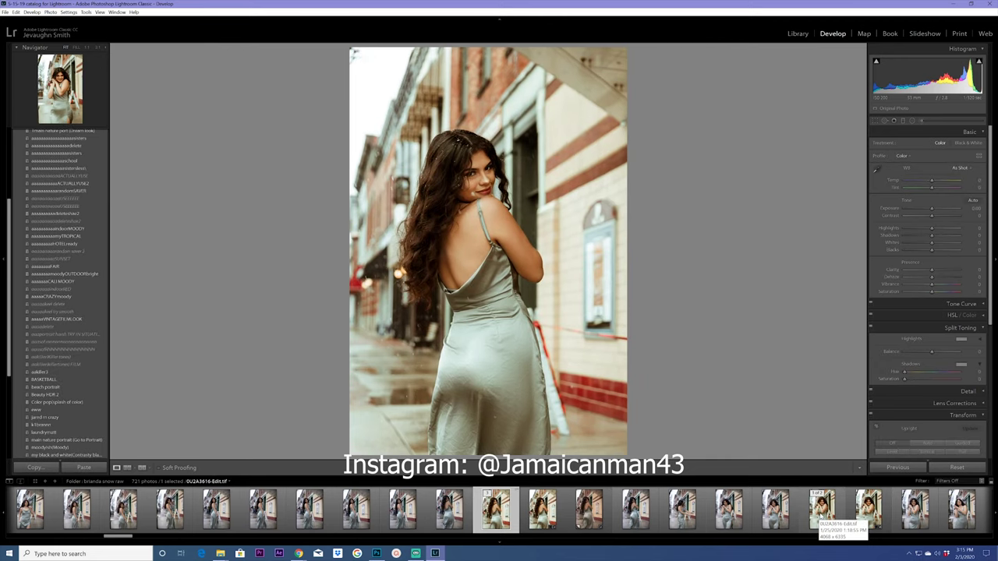
pyautogui.click(543, 510)
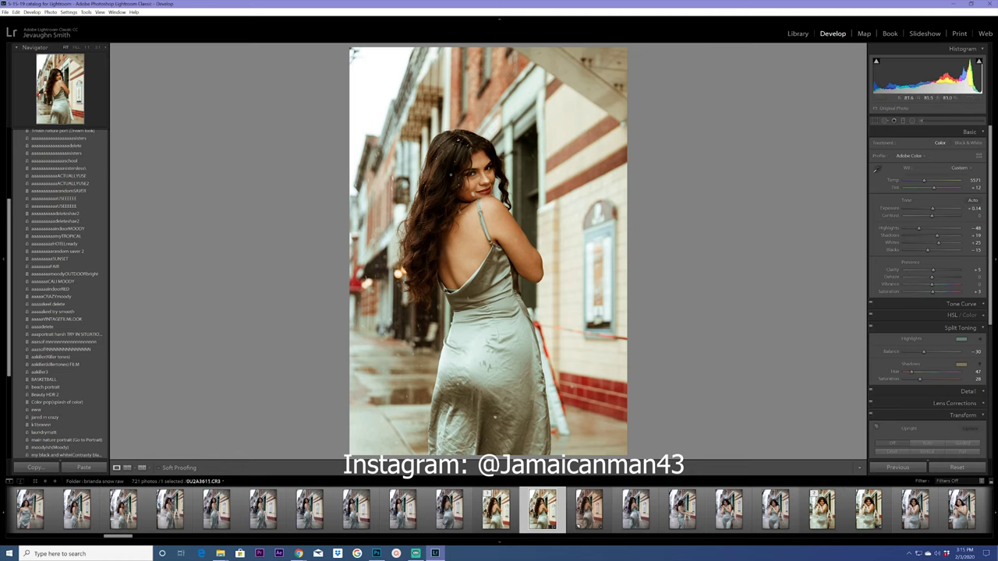
pyautogui.click(496, 508)
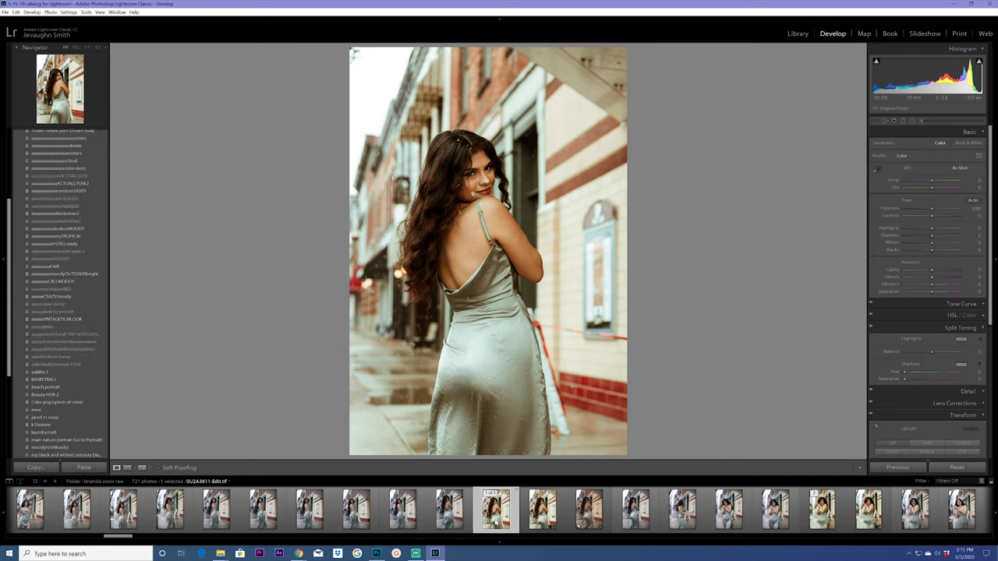
pyautogui.click(543, 514)
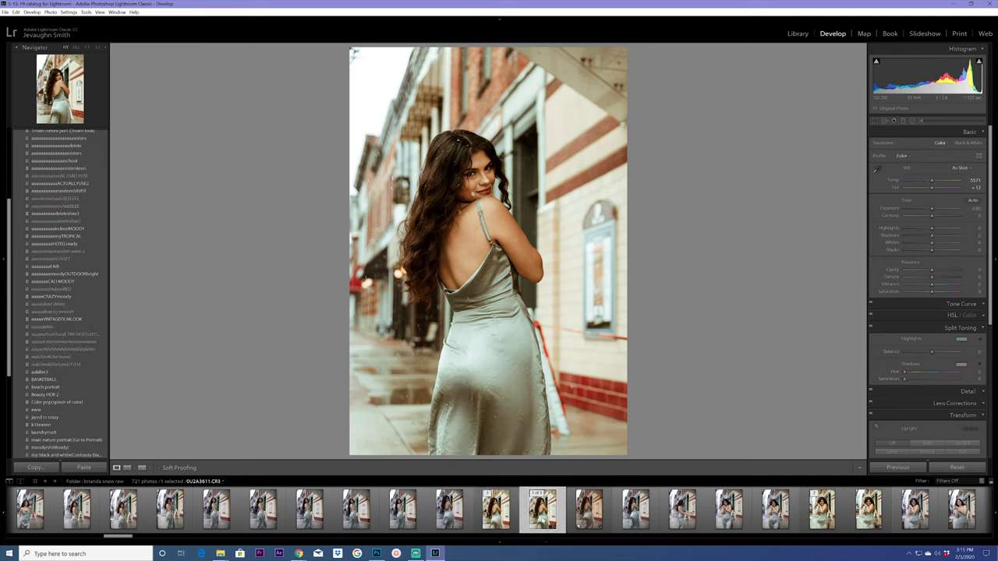
pyautogui.click(495, 508)
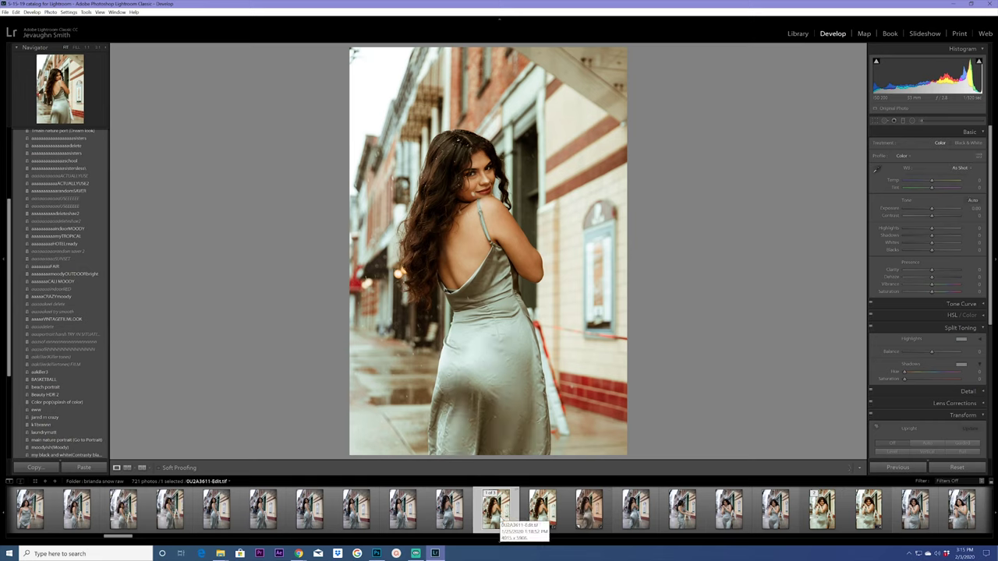
# View the finished smiling portrait 0U2A3616-Edit.tif, and show the snow shoot folder as a Library grid.
pyautogui.click(820, 513)
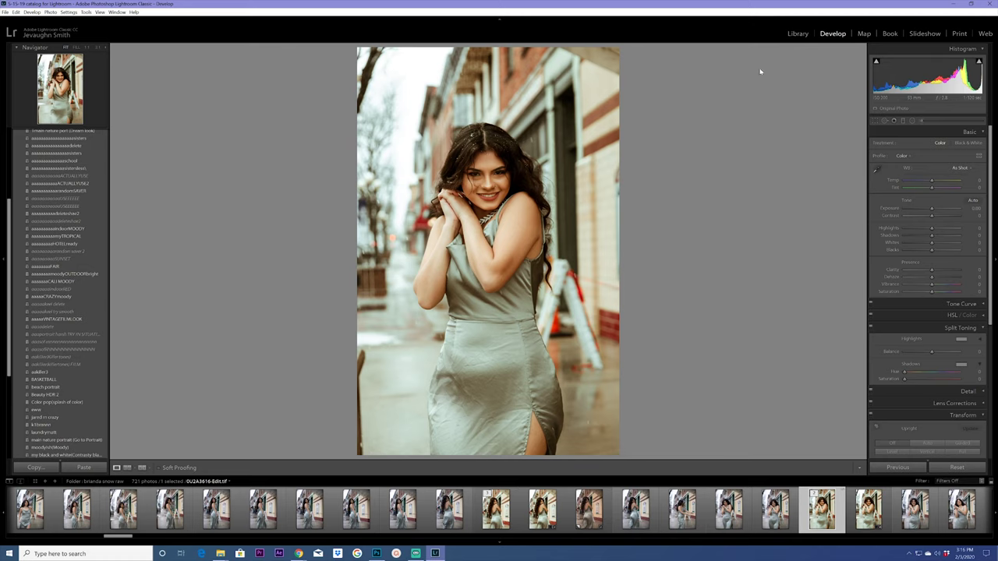
pyautogui.click(795, 35)
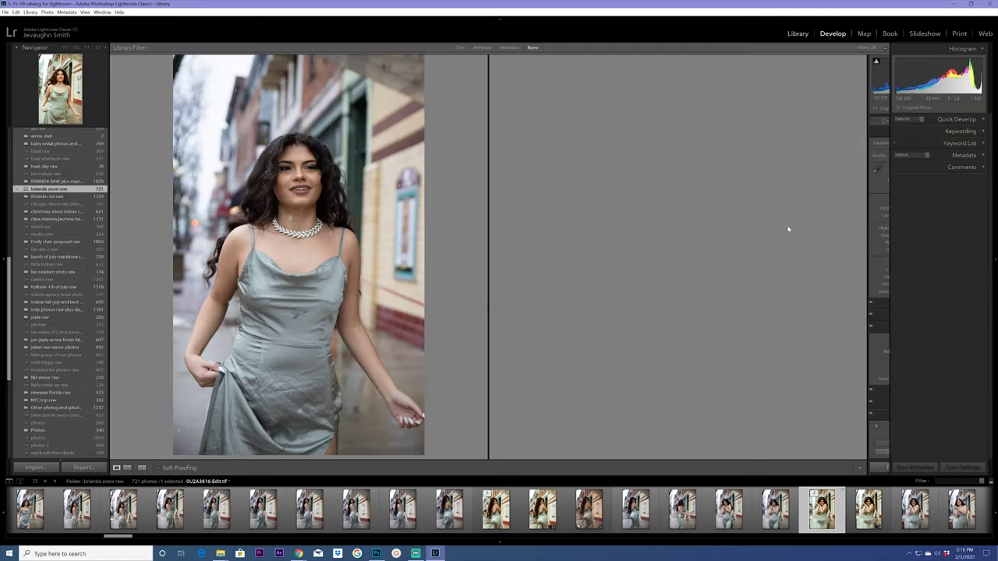
pyautogui.press('g')
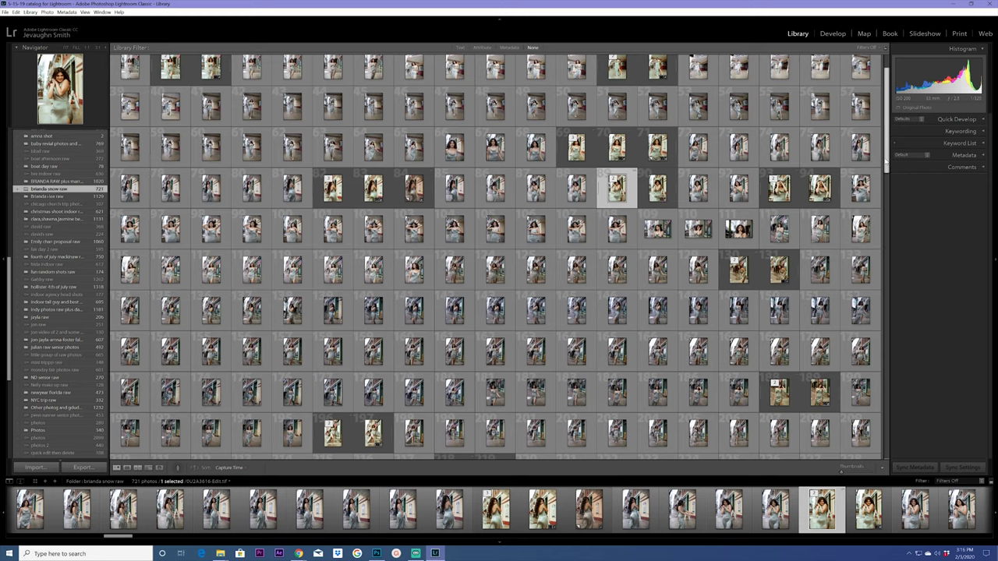
# Find the full-length black-dress street portrait in the snow shoot folder and compare its developed raw 0U2A3901.CR3 before and after side by side.
pyautogui.moveTo(887, 161); pyautogui.dragTo(895, 265)
pyautogui.click(576, 385)
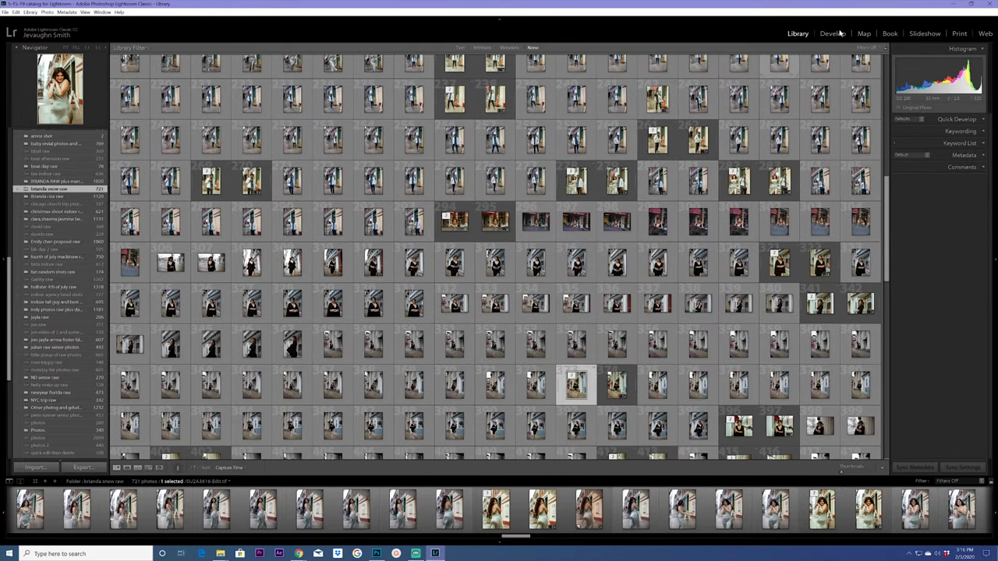
pyautogui.press('d')
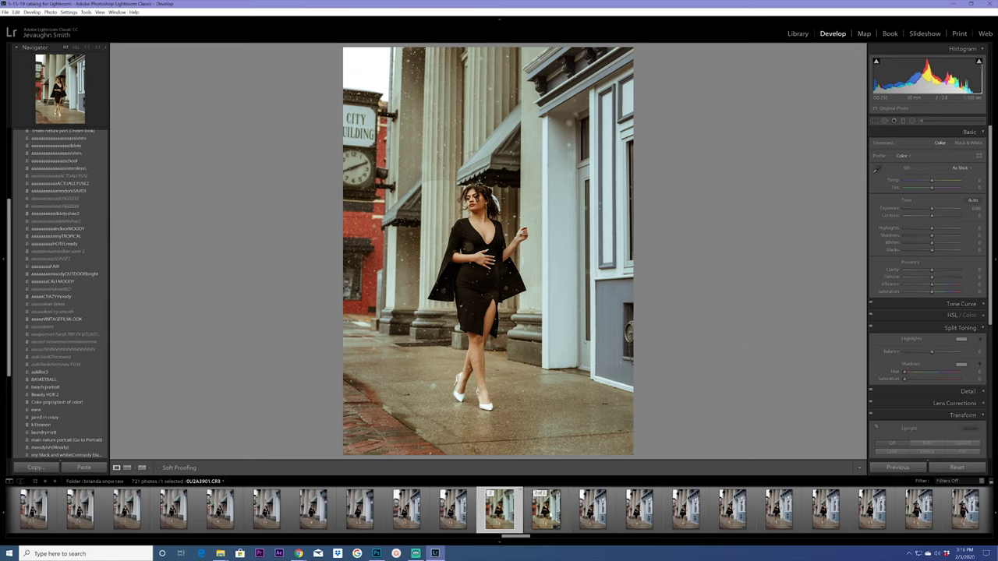
pyautogui.click(546, 508)
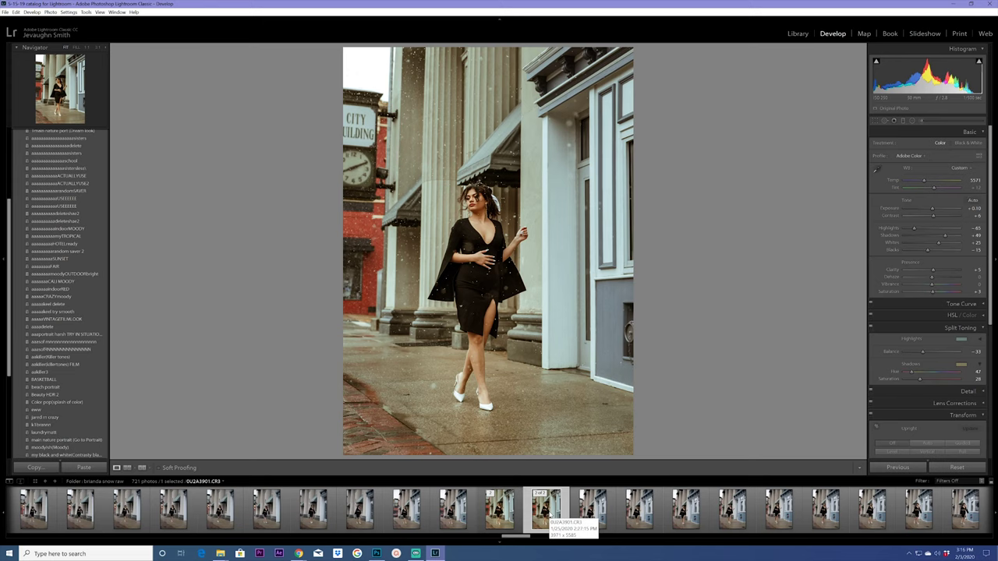
pyautogui.click(127, 468)
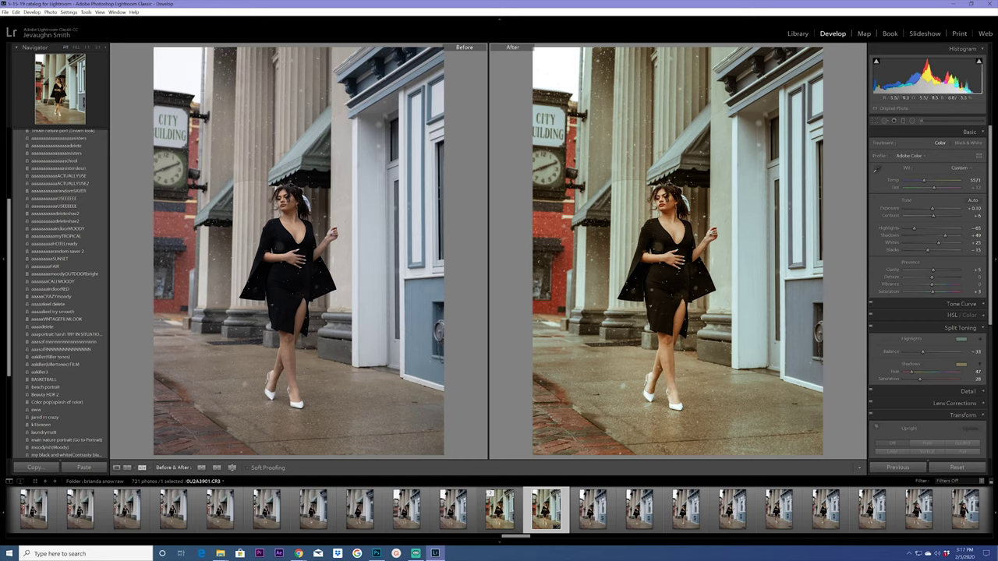
# View the finished 0U2A3901-Edit.tif on its own, examine the woman's face and upper body up close, and return to the full image.
pyautogui.click(499, 508)
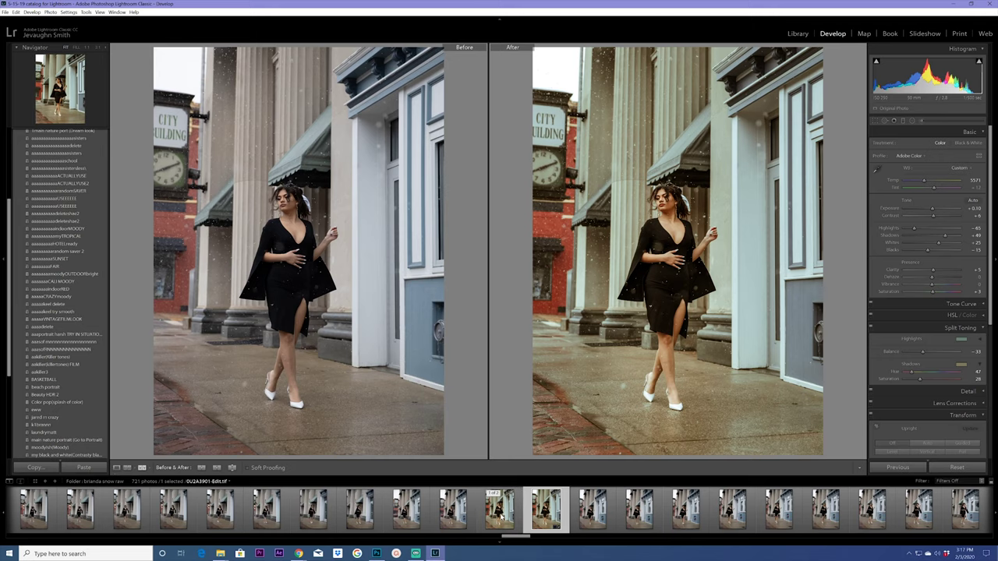
pyautogui.click(116, 467)
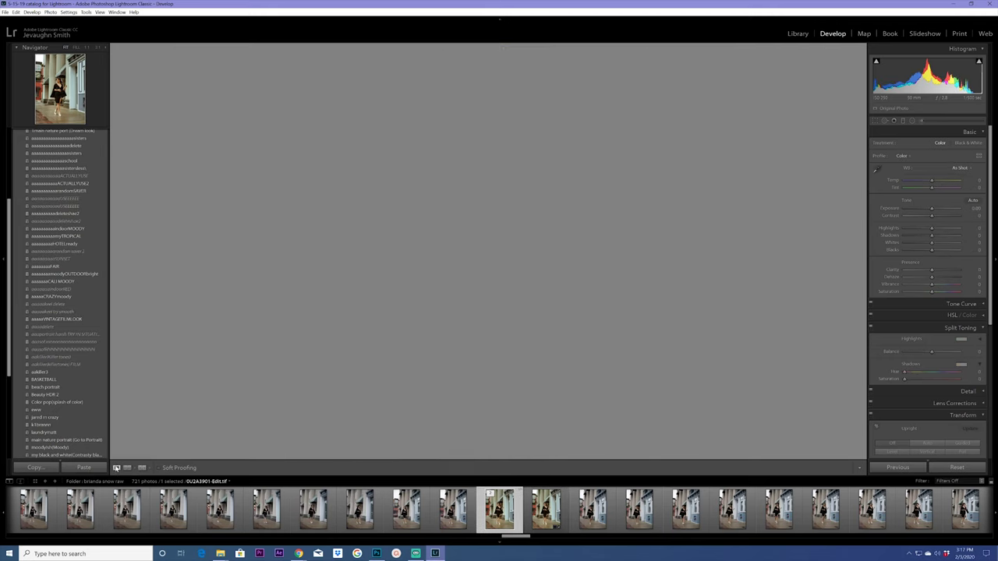
pyautogui.click(728, 285)
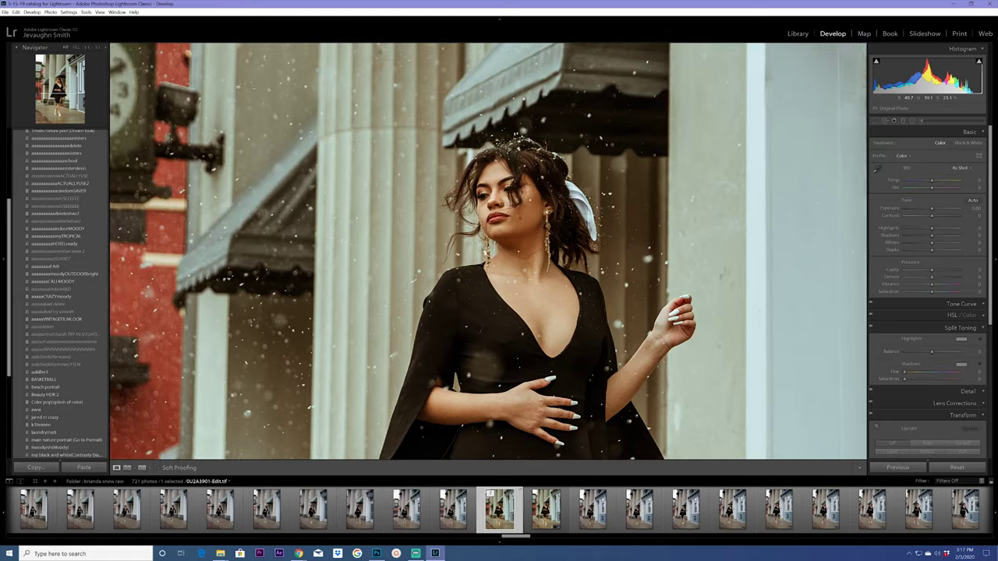
pyautogui.click(811, 148)
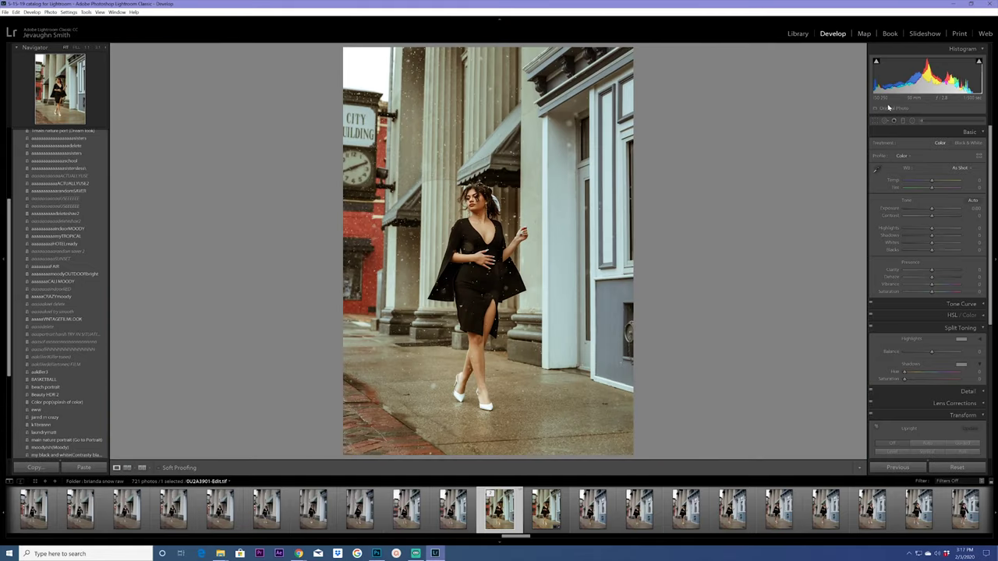
pyautogui.click(532, 225)
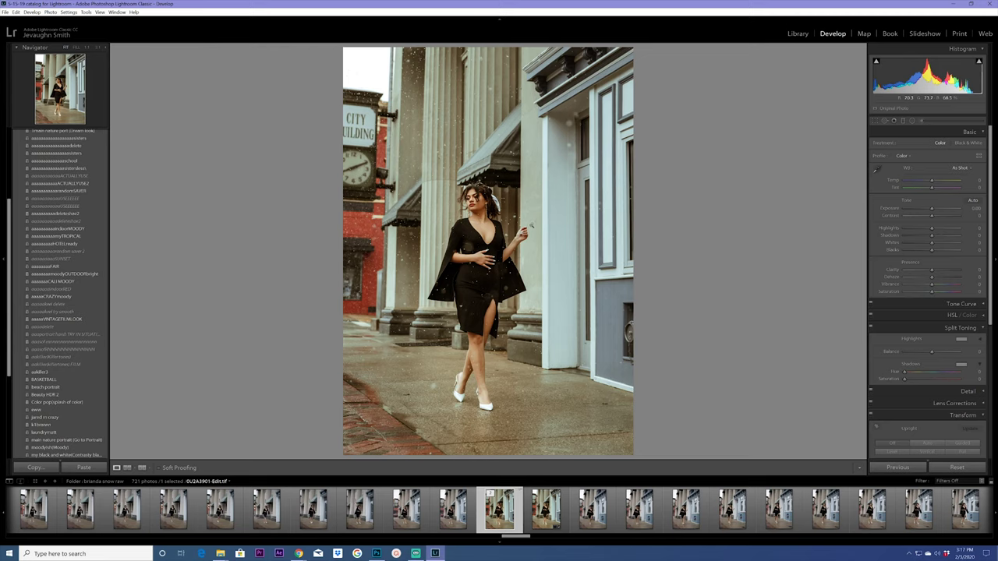